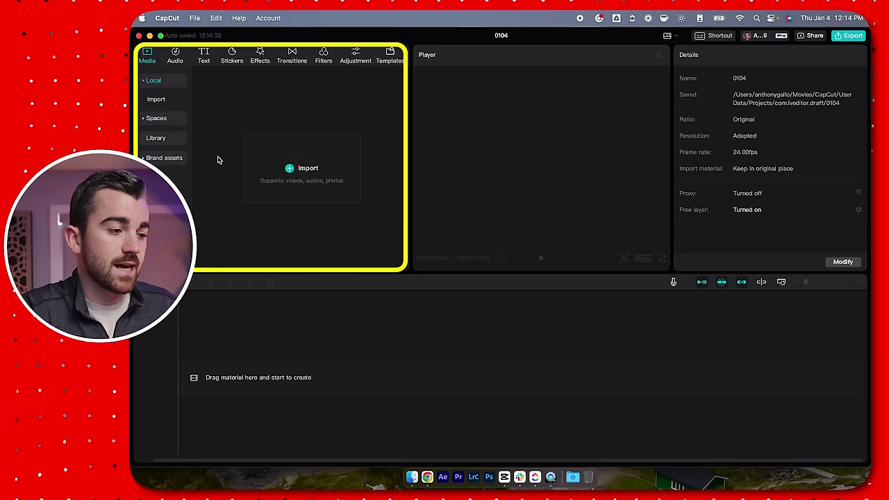
# Import the video Best Free Editing Program.mp4 from the Desktop folder into the project media
pyautogui.click(293, 171)
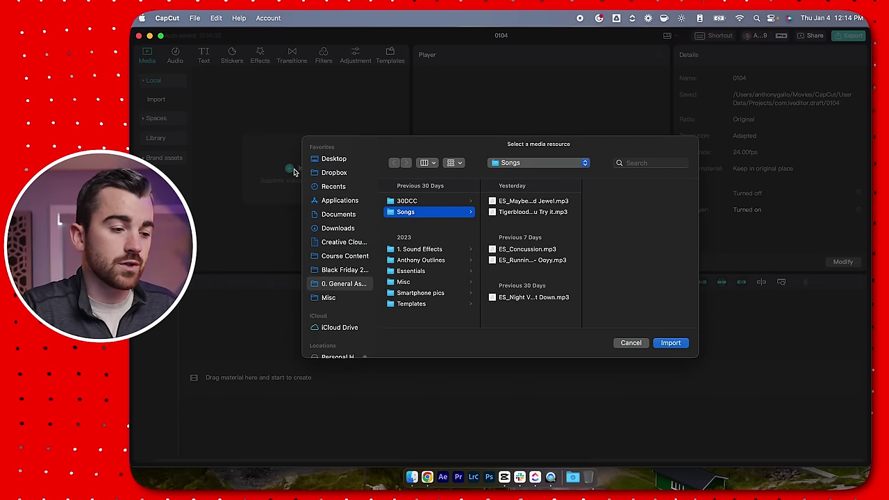
pyautogui.click(335, 160)
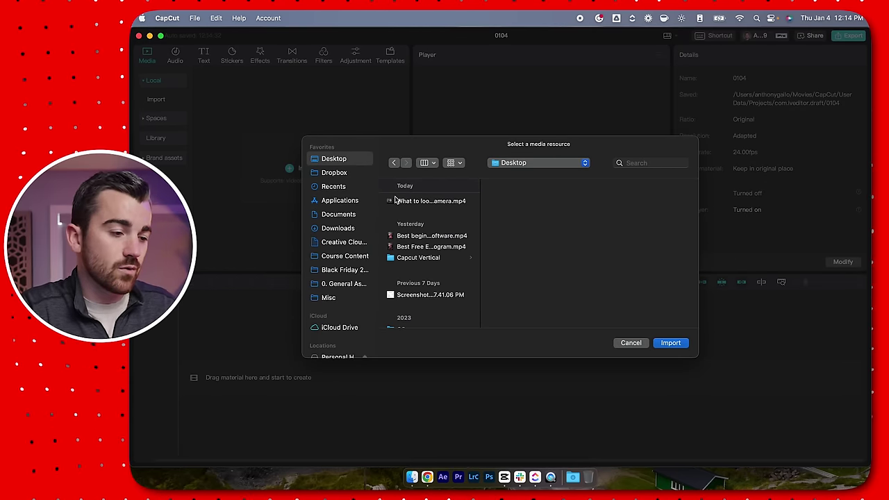
pyautogui.doubleClick(430, 247)
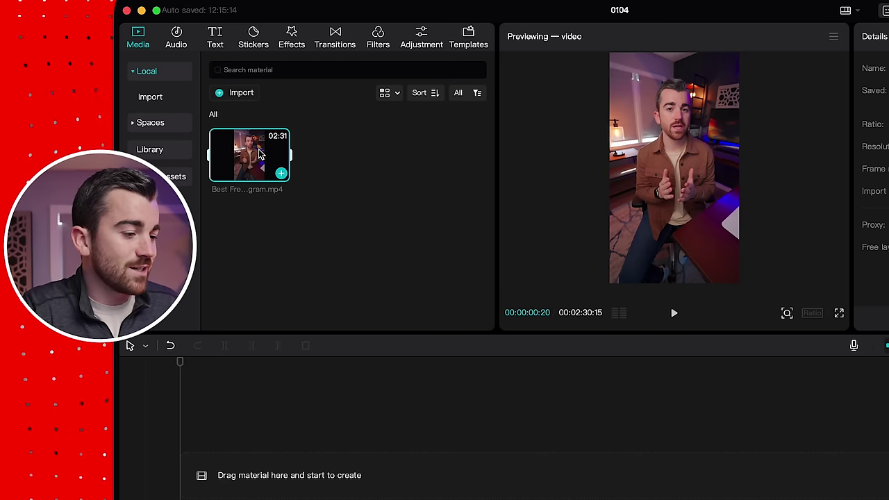
# Place the imported Best Free Editing Program.mp4 clip at the start of the timeline
pyautogui.click(253, 460)
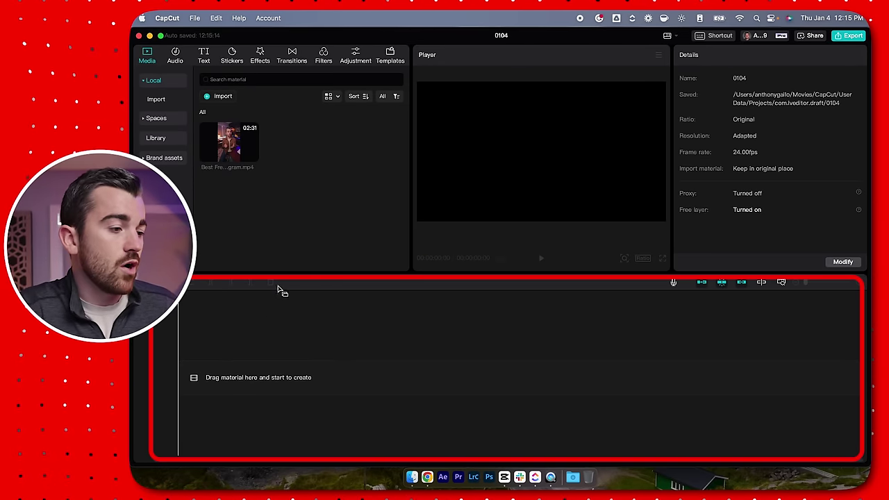
pyautogui.click(230, 161)
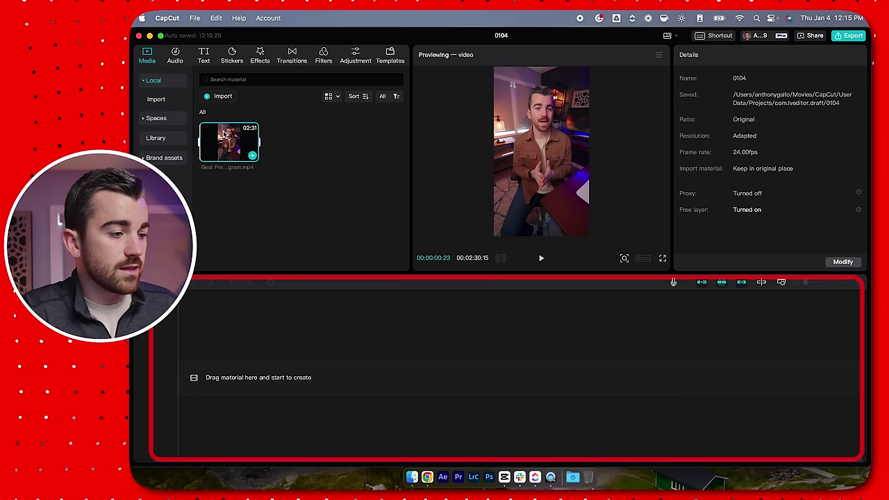
pyautogui.moveTo(224, 134); pyautogui.dragTo(185, 381)
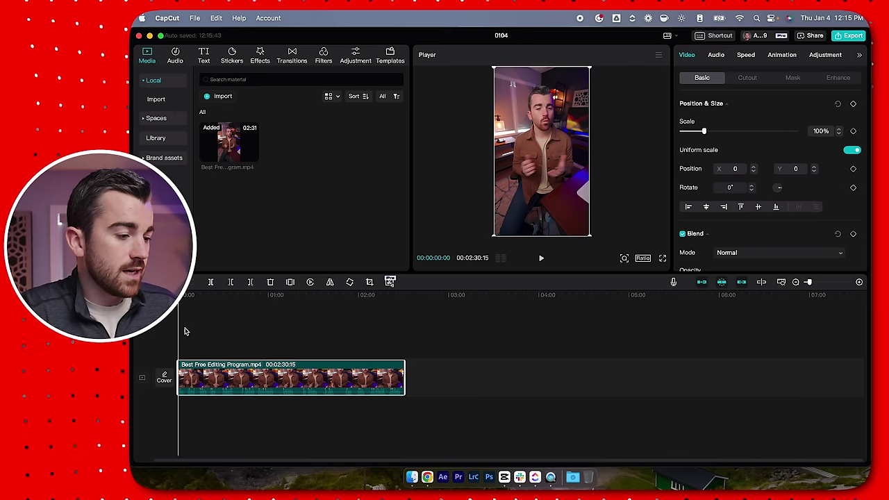
# Examine the footage along the timeline, viewing the clip at different timeline zoom levels
pyautogui.moveTo(200, 296); pyautogui.dragTo(329, 298)
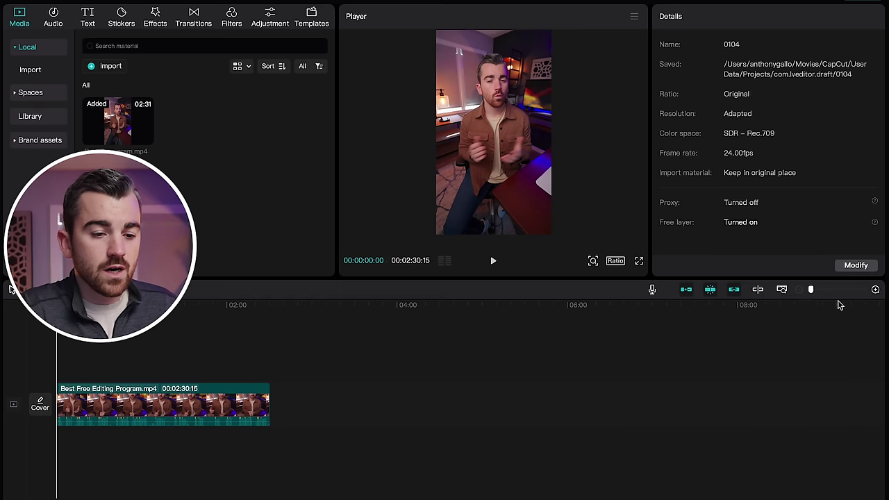
pyautogui.moveTo(810, 292)
pyautogui.mouseDown()
pyautogui.moveTo(826, 289)
pyautogui.moveTo(820, 294)
pyautogui.mouseUp()
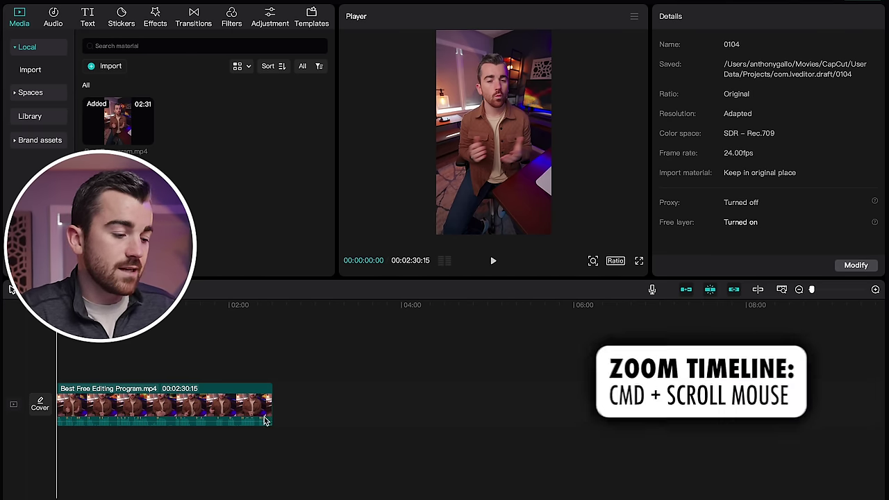
pyautogui.scroll(5, 209, 368)
pyautogui.scroll(-5, 194, 379)
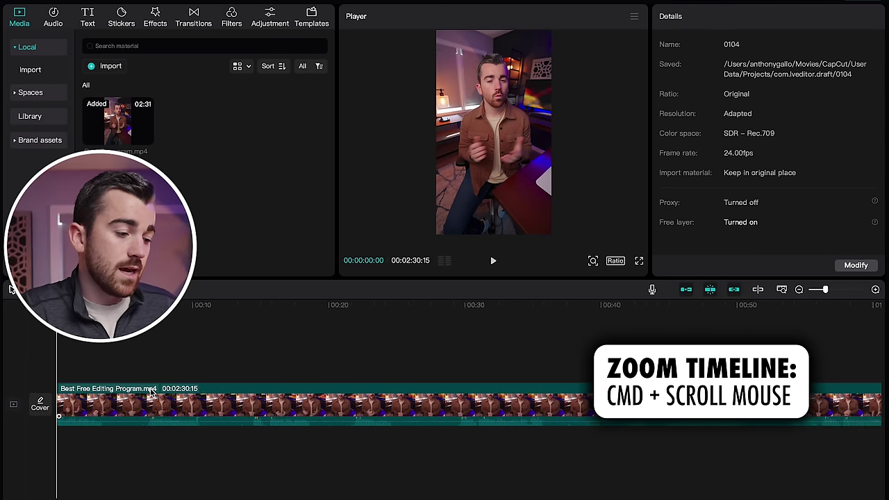
pyautogui.scroll(5, 173, 385)
pyautogui.scroll(-5, 151, 392)
pyautogui.scroll(5, 151, 392)
pyautogui.scroll(-5, 152, 393)
pyautogui.scroll(5, 151, 392)
pyautogui.scroll(-5, 152, 393)
pyautogui.scroll(1, 151, 392)
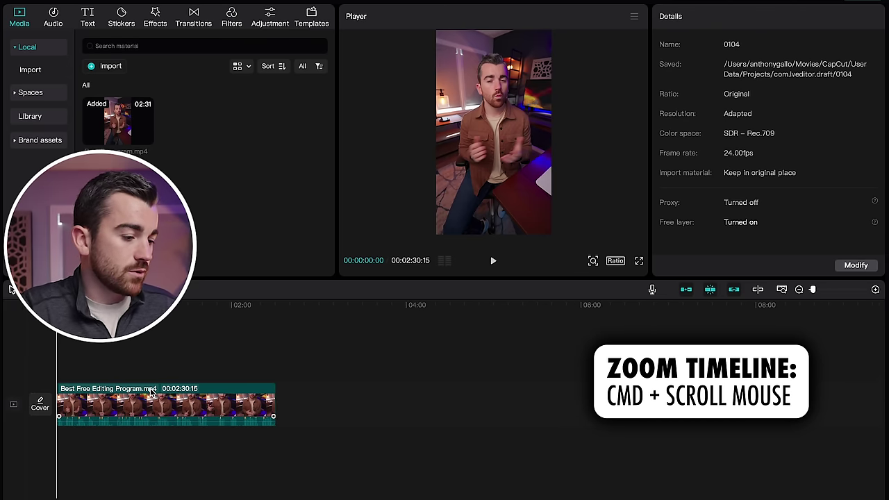
# Select the clip on the timeline and try adjusting its end and start by trimming
pyautogui.click(114, 415)
pyautogui.scroll(3, 114, 415)
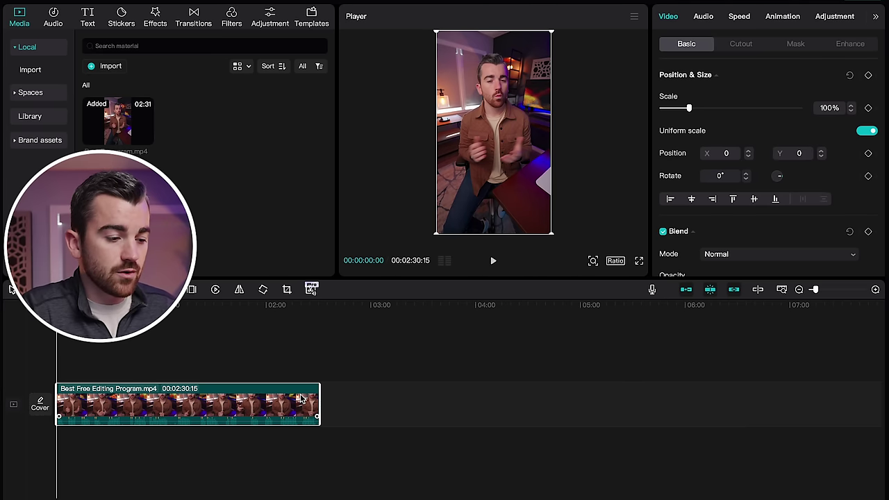
pyautogui.moveTo(319, 402); pyautogui.dragTo(351, 402)
pyautogui.moveTo(59, 402); pyautogui.dragTo(43, 419)
# Split the clip at 00:00:38:13 and delete the part before the cut
pyautogui.moveTo(102, 306); pyautogui.dragTo(124, 310)
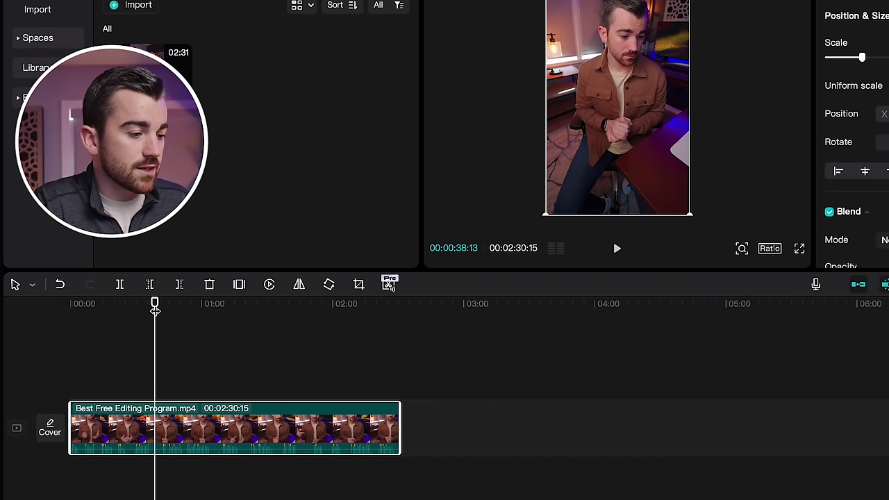
pyautogui.click(122, 286)
pyautogui.click(122, 284)
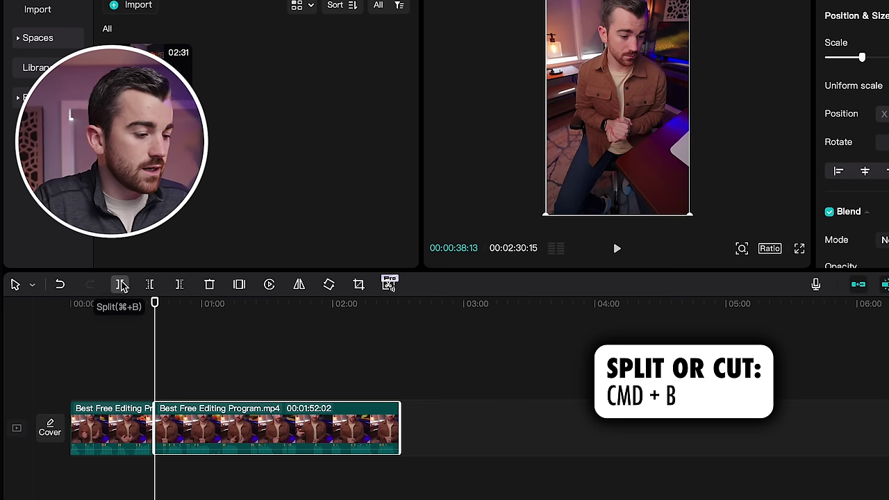
pyautogui.click(119, 434)
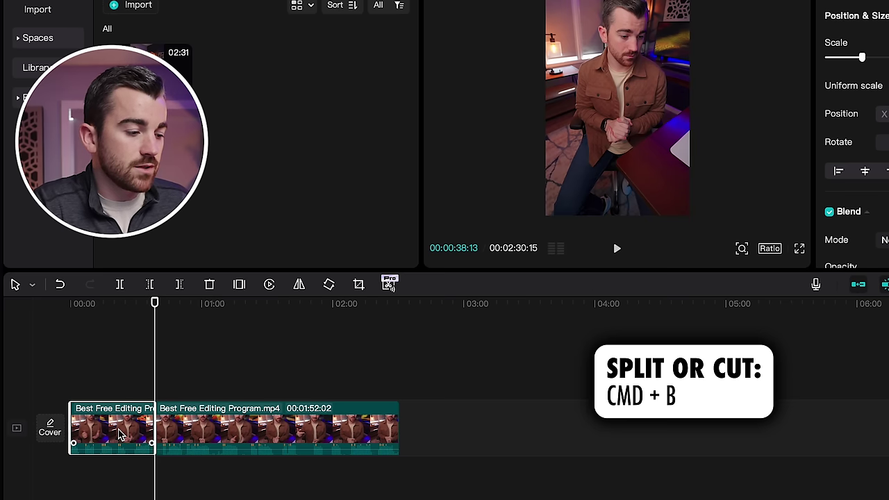
pyautogui.press('Delete')
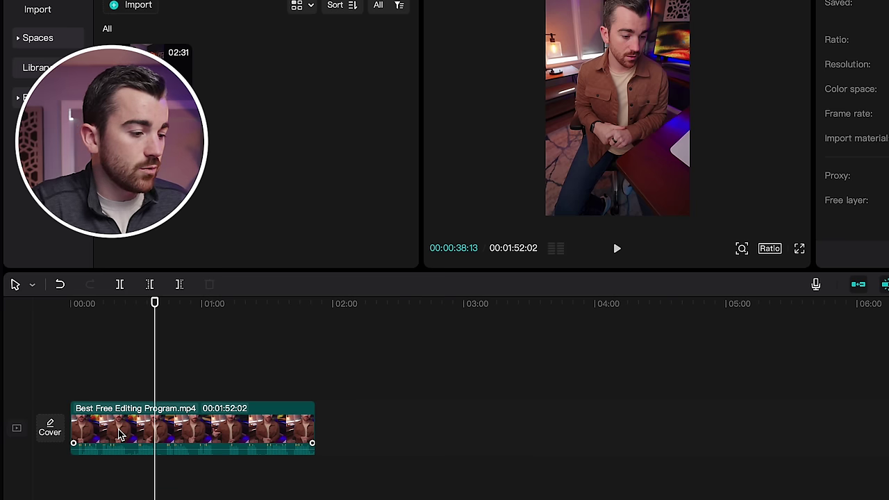
# Undo the deletion and the split, and move the playhead to about 00:00:53:13
pyautogui.hotkey('ctrl', 'z')
pyautogui.hotkey('ctrl', 'z')
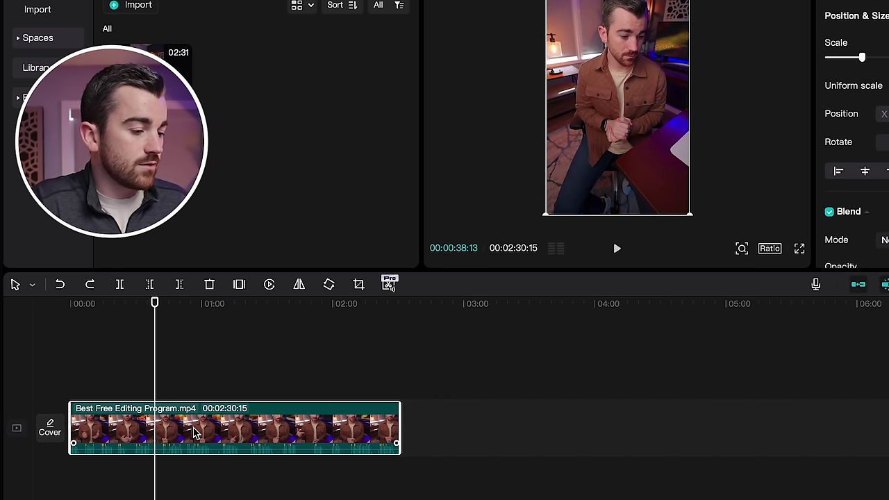
pyautogui.click(137, 322)
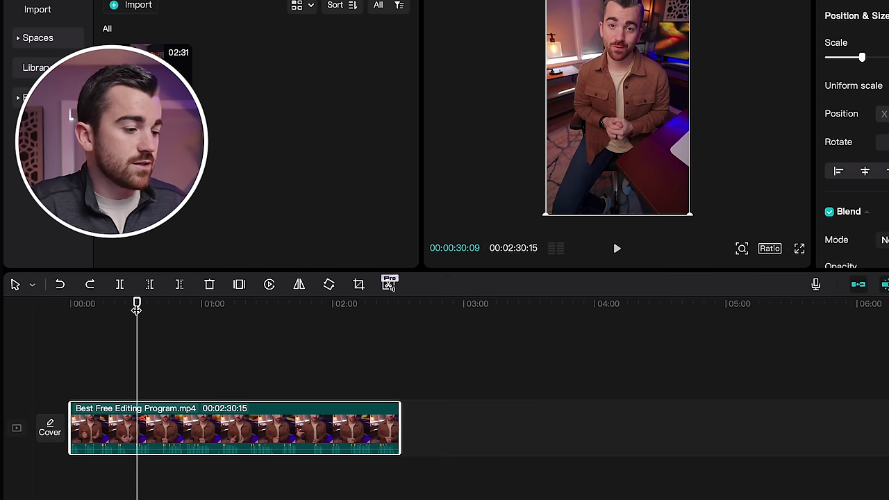
pyautogui.moveTo(137, 304); pyautogui.dragTo(197, 312)
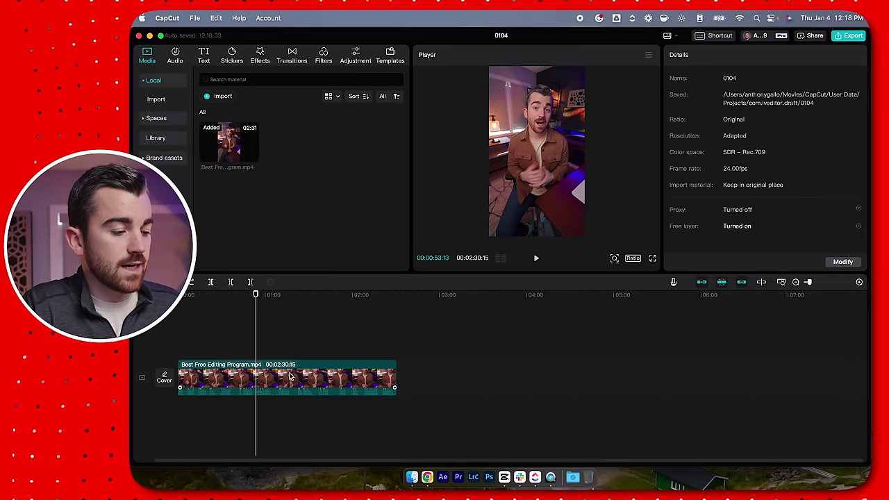
# Select the clip on the timeline and examine its basic video settings
pyautogui.click(291, 376)
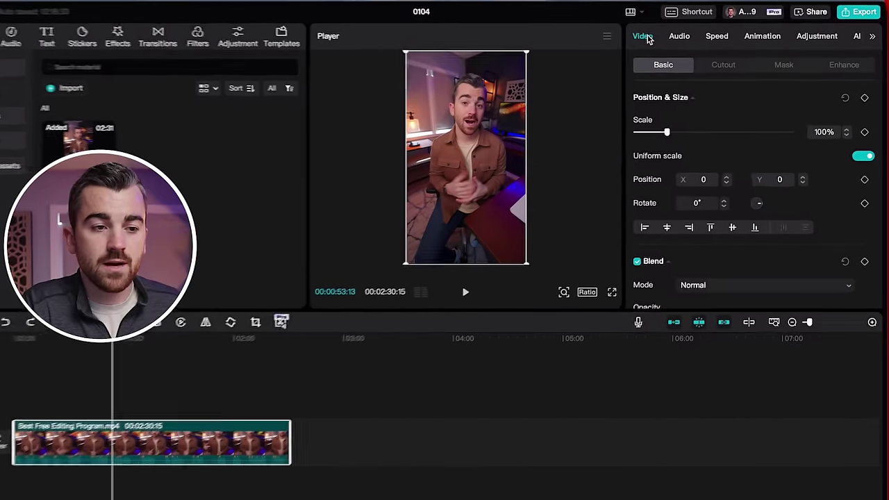
pyautogui.scroll(-5, 695, 143)
pyautogui.scroll(5, 694, 143)
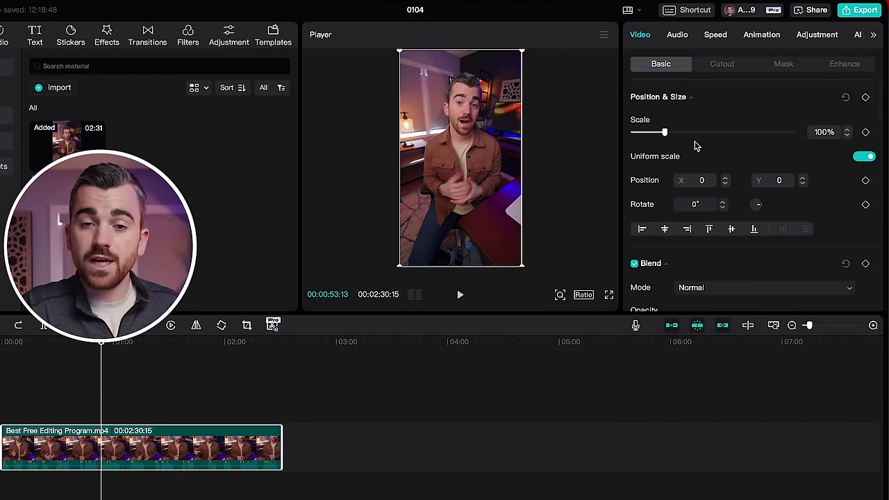
# Try scaling the clip to 96% and rotating it to 124°, and undo both changes
pyautogui.moveTo(663, 134)
pyautogui.mouseDown()
pyautogui.moveTo(681, 133)
pyautogui.moveTo(663, 133)
pyautogui.mouseUp()
pyautogui.moveTo(757, 205); pyautogui.dragTo(752, 215)
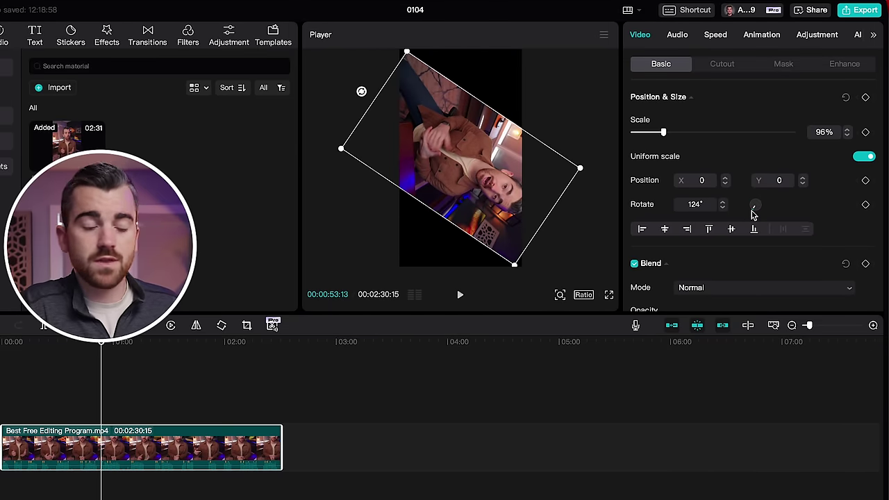
pyautogui.hotkey('ctrl', 'z')
pyautogui.hotkey('ctrl', 'z')
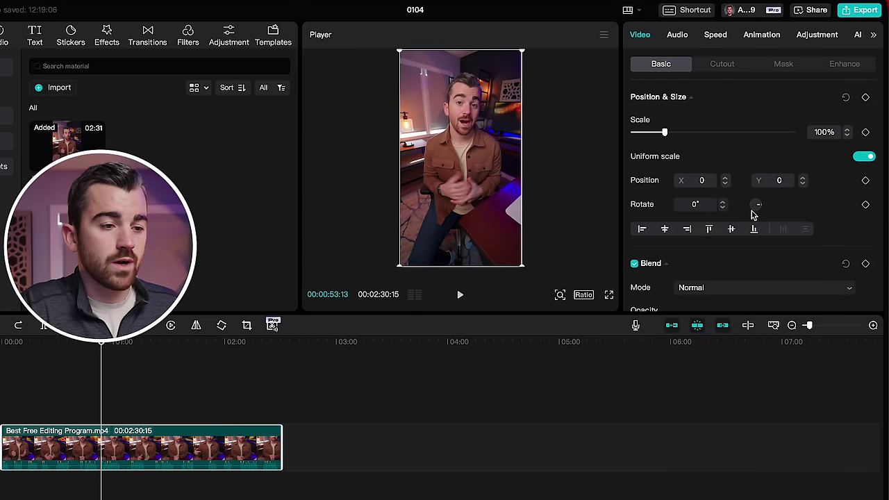
# Examine the clip's audio, speed and animation options, and return to its basic video settings
pyautogui.click(677, 36)
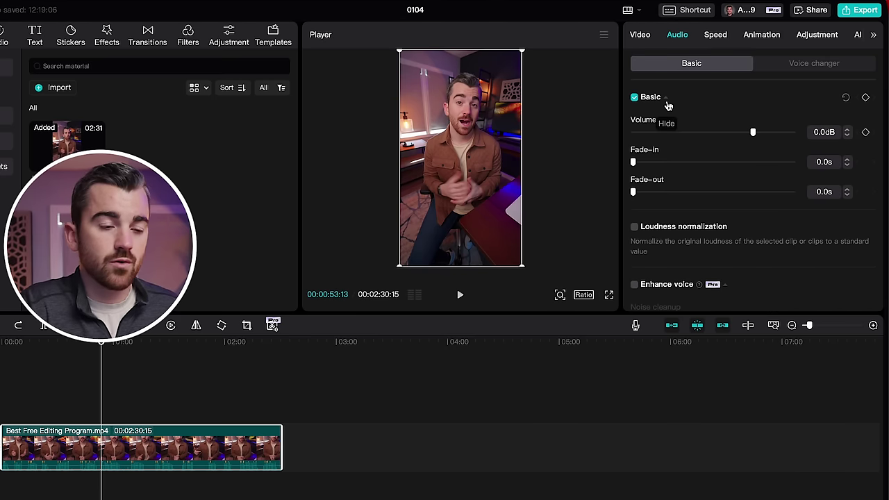
pyautogui.click(717, 36)
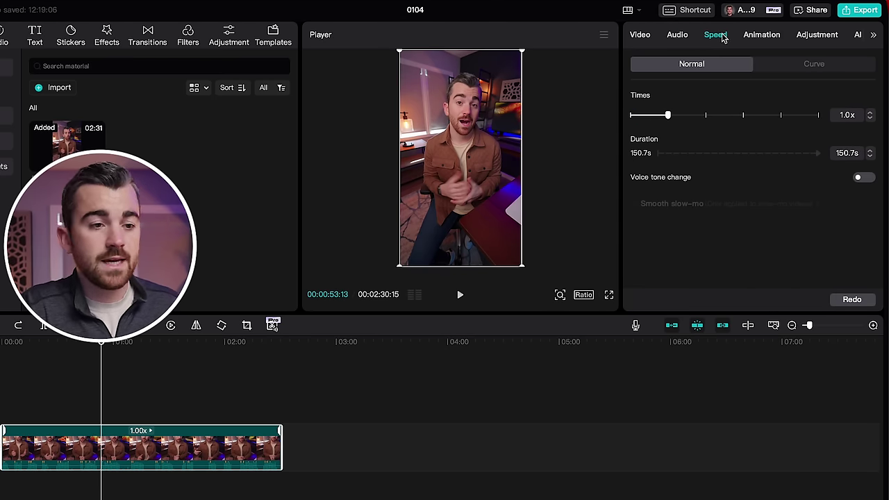
pyautogui.click(763, 35)
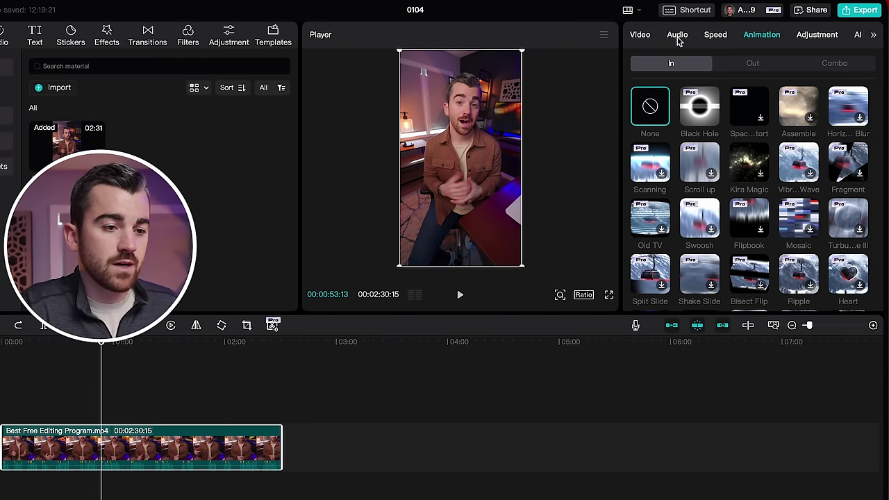
pyautogui.click(640, 38)
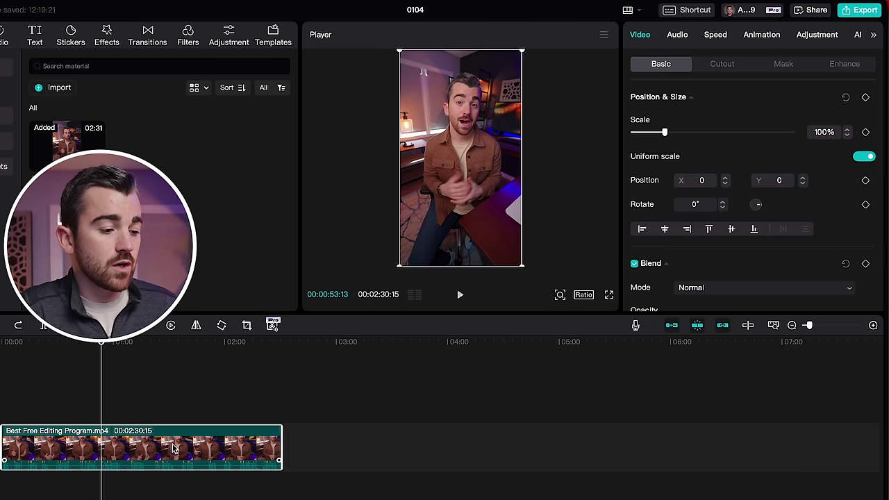
# Deselect the clip and rename the project as "Best Free Editing Software" in the project settings
pyautogui.click(323, 398)
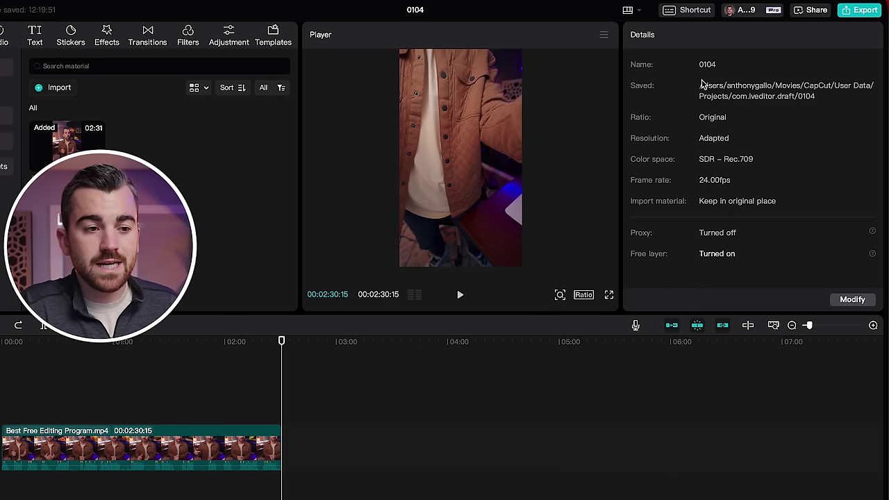
pyautogui.click(850, 301)
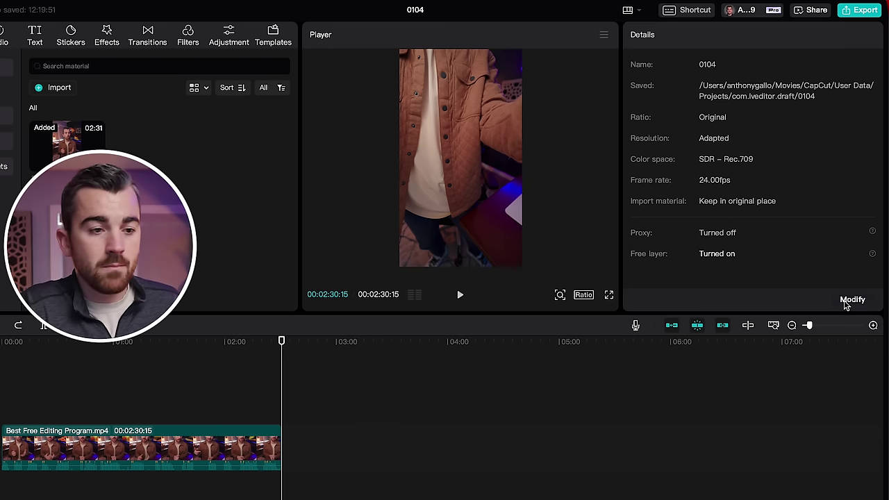
pyautogui.doubleClick(393, 173)
pyautogui.write('B')
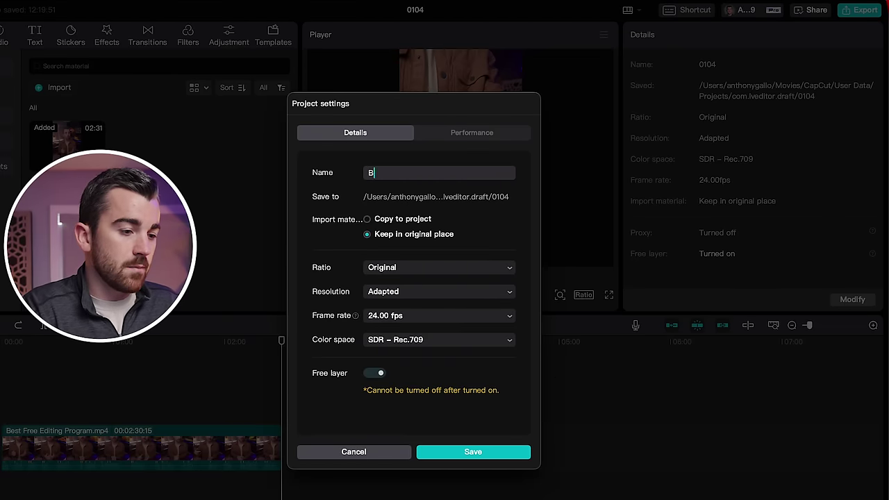
pyautogui.write('est Free Editing Software')
pyautogui.click(454, 450)
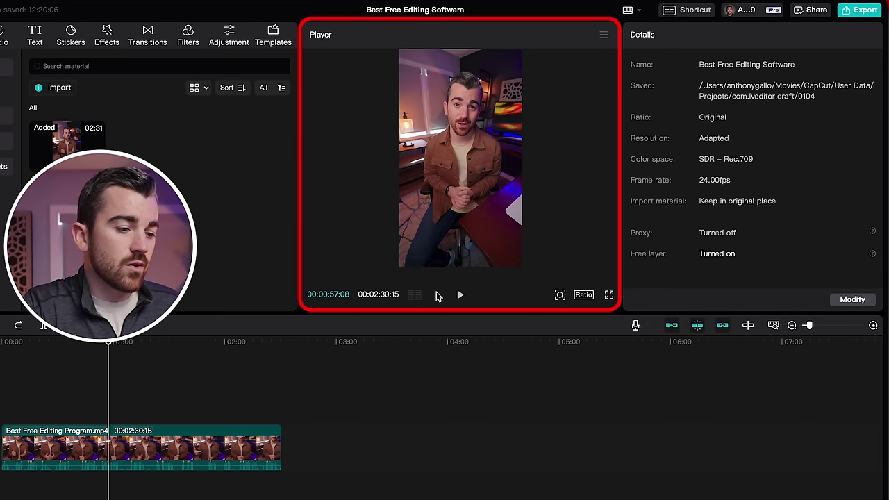
# Move the playhead to about 00:00:53:11 and set the player's preview quality to Performance priority
pyautogui.click(126, 343)
pyautogui.moveTo(126, 343); pyautogui.dragTo(101, 343)
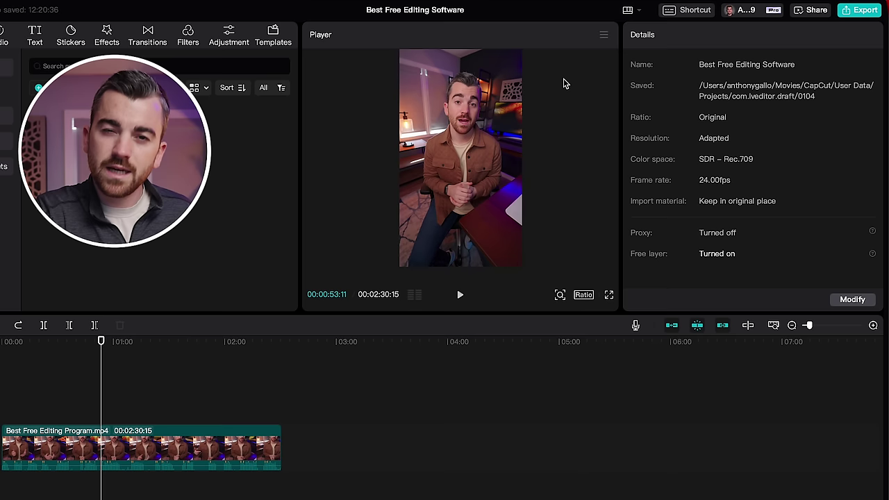
pyautogui.click(604, 36)
pyautogui.moveTo(571, 85)
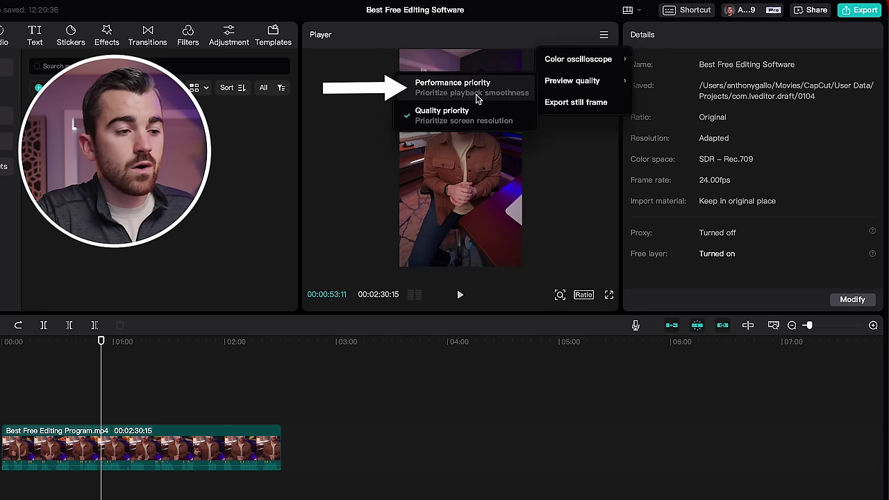
pyautogui.click(466, 91)
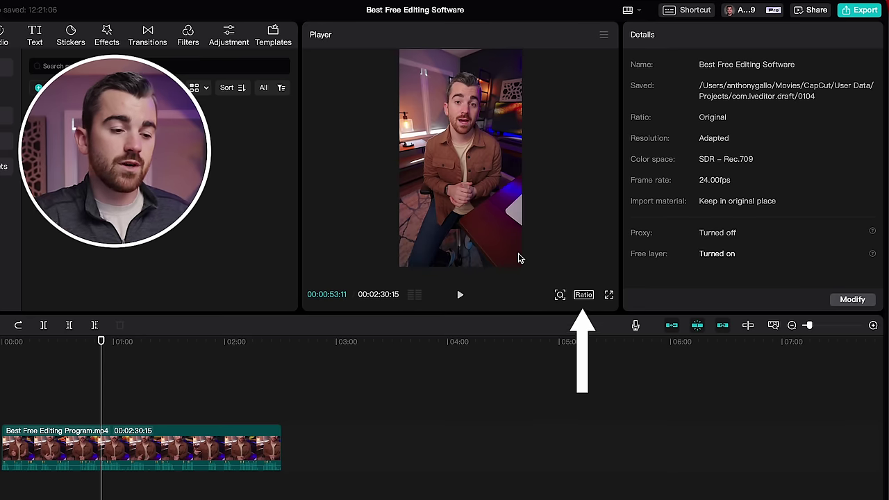
# Change the project's aspect ratio to 16:9 and select the clip in the preview
pyautogui.click(582, 294)
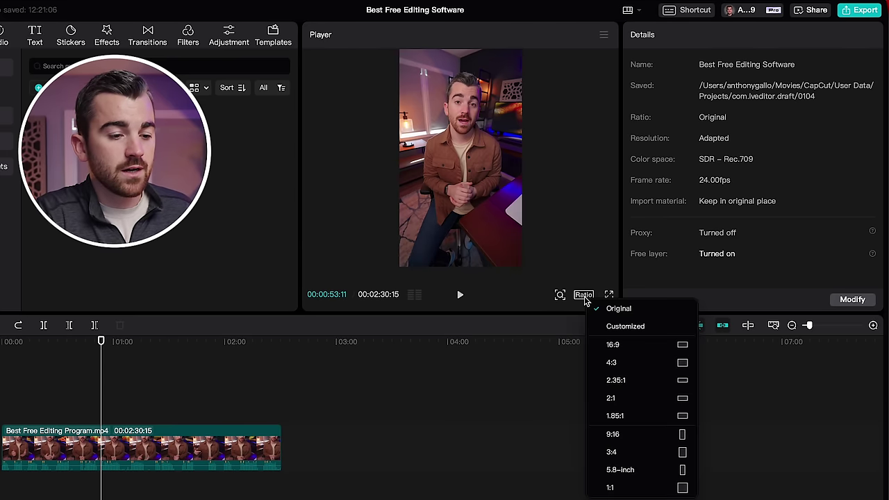
pyautogui.click(627, 346)
pyautogui.click(479, 182)
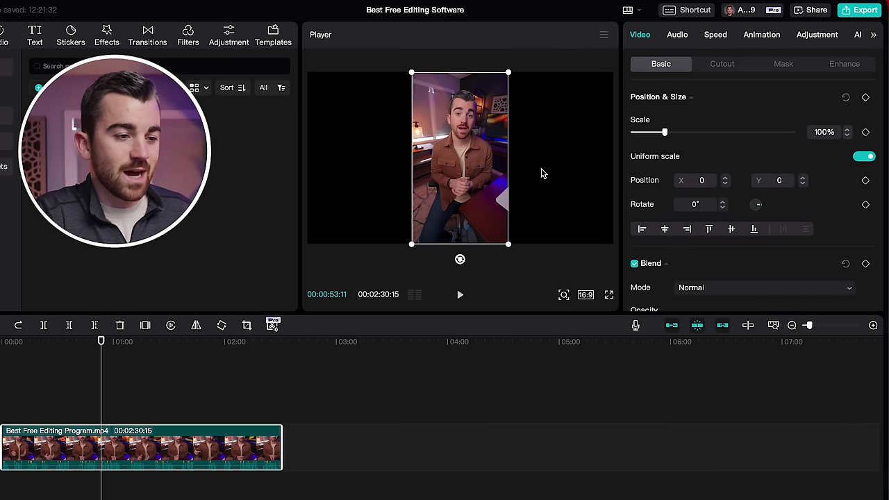
# Try resizing the clip in the preview, and set the project's aspect ratio to Original
pyautogui.moveTo(507, 246); pyautogui.dragTo(488, 260)
pyautogui.click(586, 296)
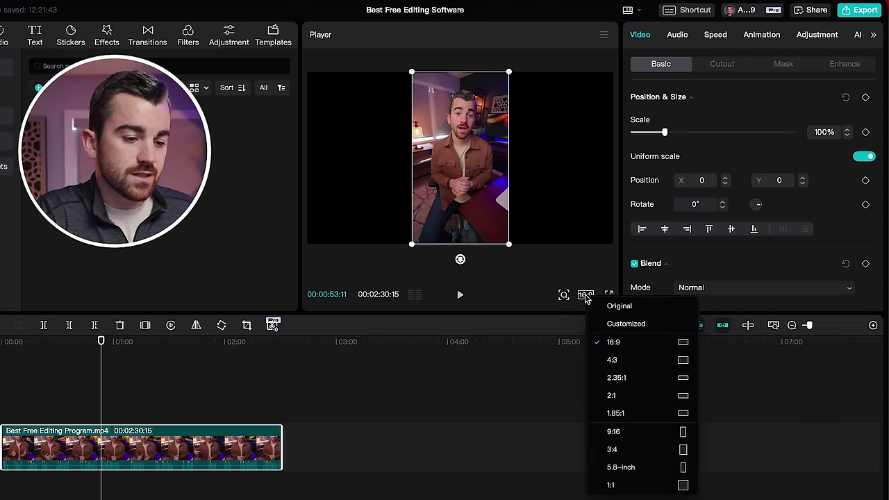
pyautogui.click(629, 307)
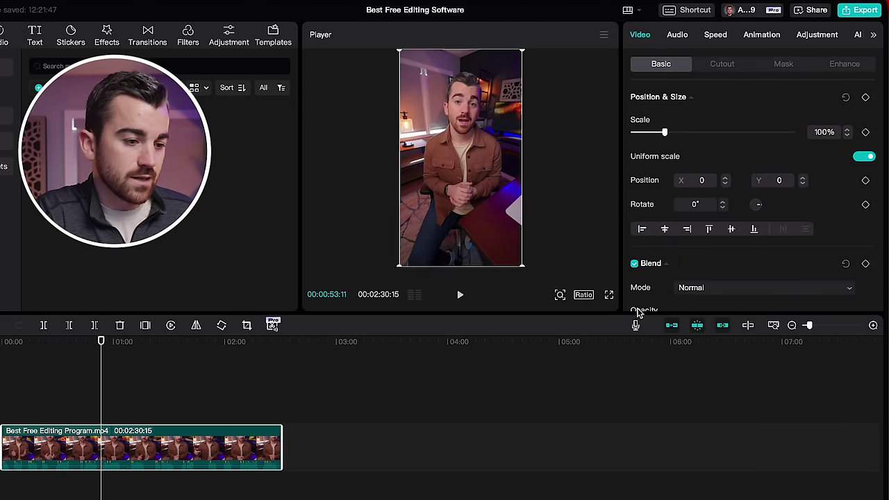
pyautogui.click(421, 425)
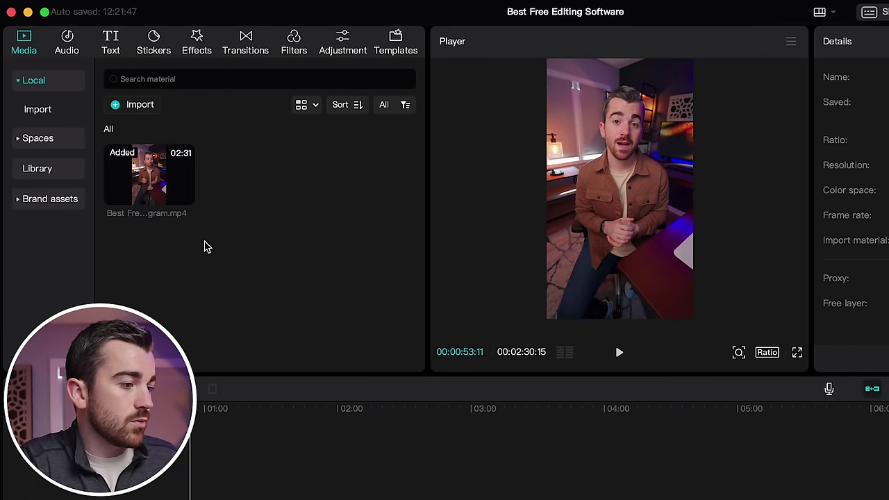
# Look through the imported media and the audio, text, sticker and effect libraries
pyautogui.moveTo(148, 204)
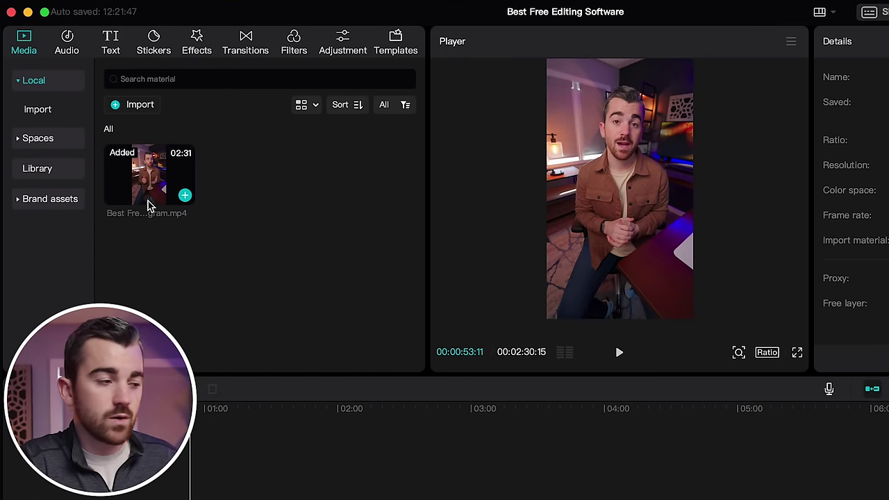
pyautogui.click(67, 43)
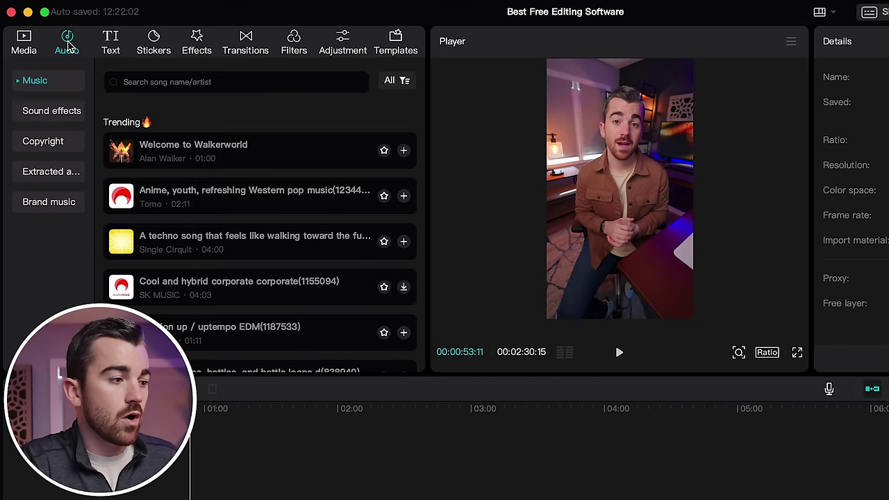
pyautogui.click(114, 43)
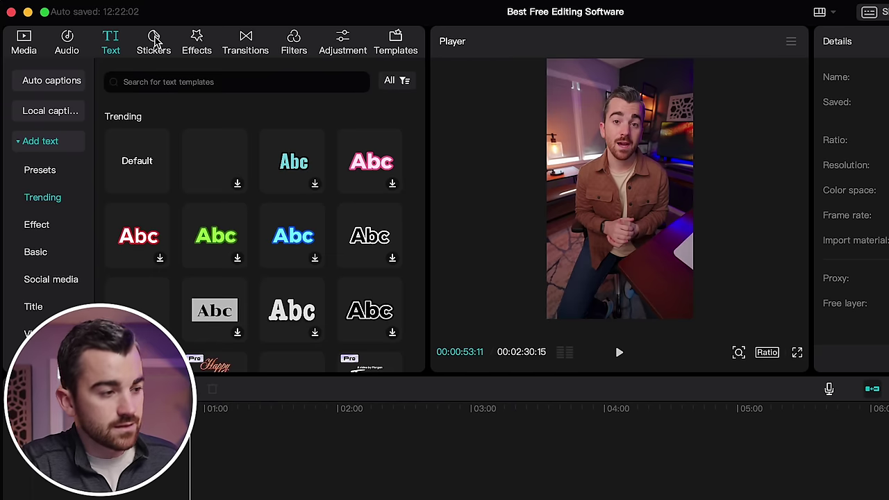
pyautogui.click(155, 40)
pyautogui.click(198, 41)
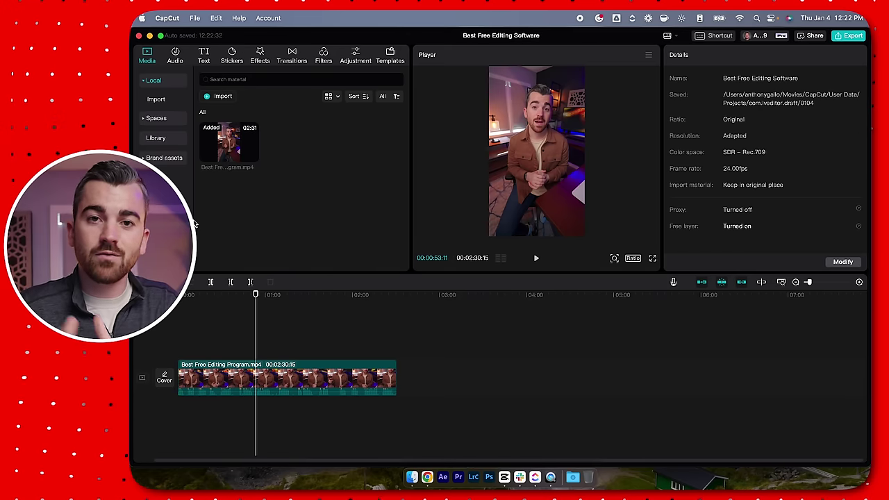
# Move the playhead to 00:00:27:07 and add a second copy of Best Free Editing Program.mp4 after the first clip on the timeline
pyautogui.scroll(3, 259, 297)
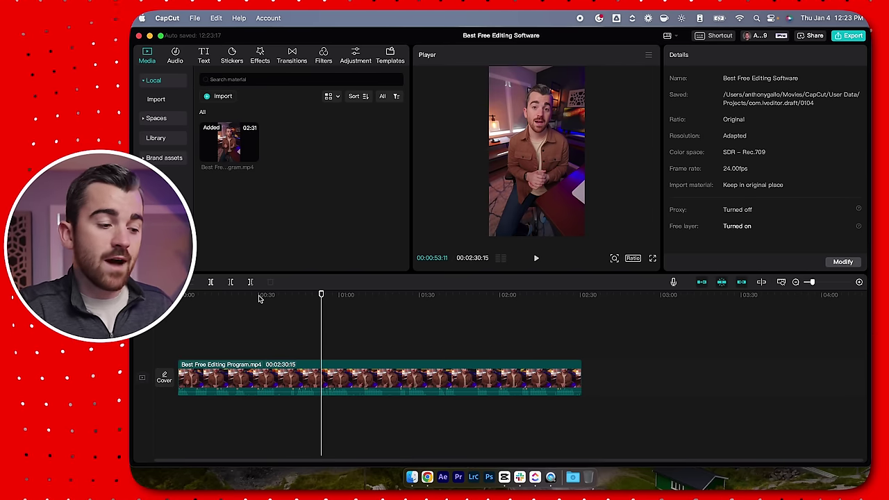
pyautogui.moveTo(259, 297); pyautogui.dragTo(252, 335)
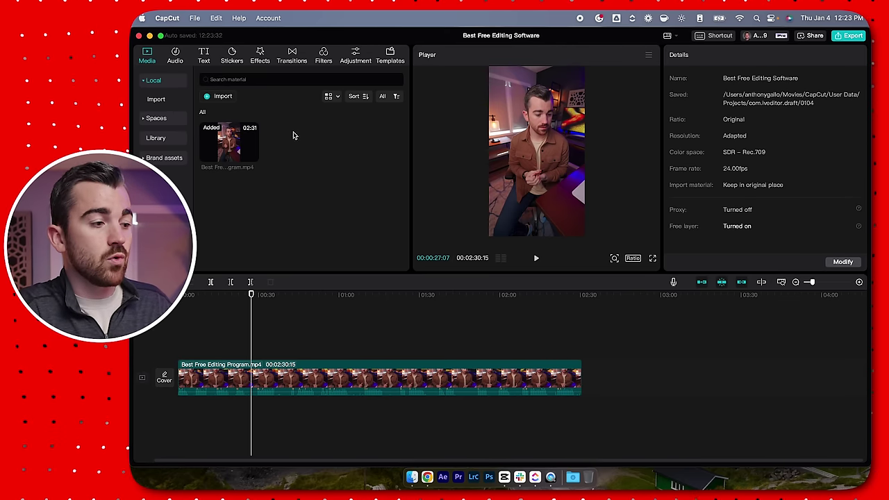
pyautogui.moveTo(227, 135); pyautogui.dragTo(592, 382)
pyautogui.press('super+minus')
pyautogui.press('super+minus')
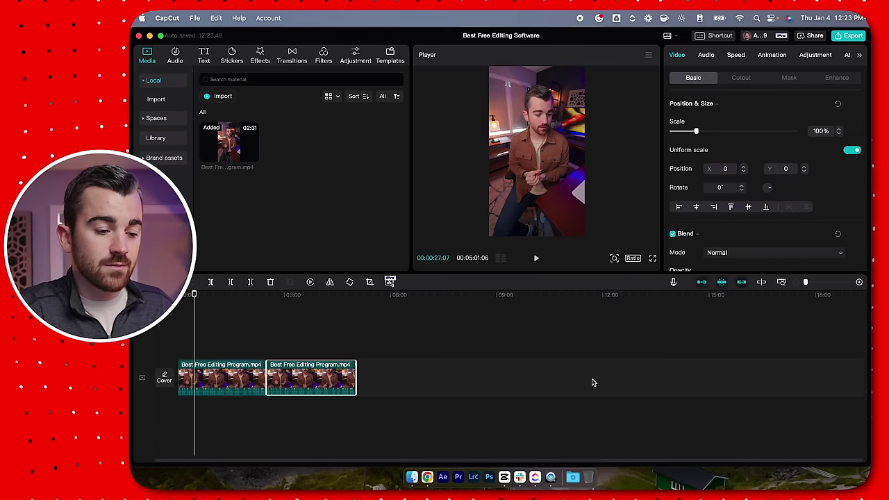
# Try rearranging the two clips on the timeline, and delete the second copy
pyautogui.moveTo(250, 384); pyautogui.dragTo(346, 380)
pyautogui.moveTo(262, 377); pyautogui.dragTo(208, 377)
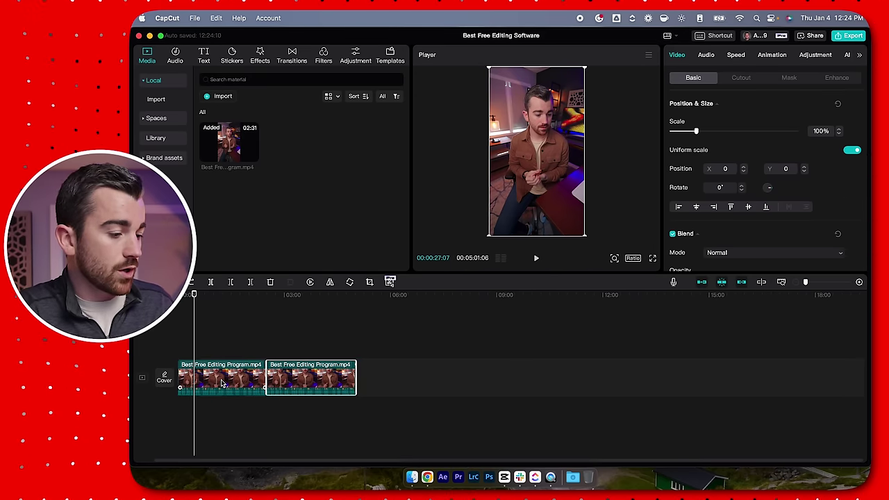
pyautogui.press('Delete')
# Try scaling the clip to 124% and shifting it to Y -241 in the preview, and undo both changes
pyautogui.scroll(5, 235, 381)
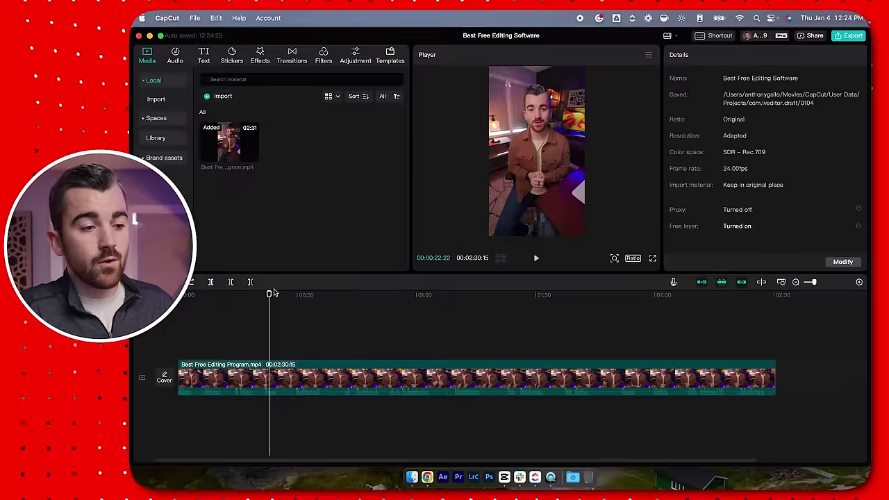
pyautogui.click(536, 160)
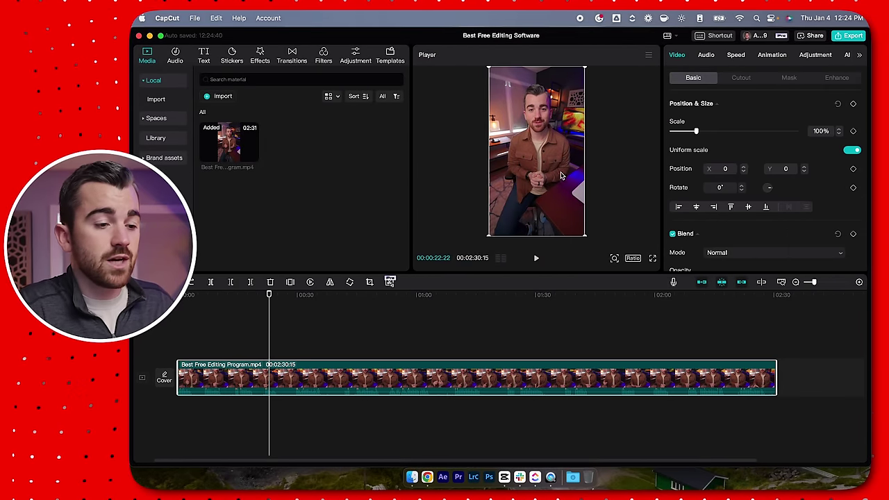
pyautogui.moveTo(581, 234); pyautogui.dragTo(608, 262)
pyautogui.moveTo(548, 119)
pyautogui.mouseDown()
pyautogui.moveTo(547, 149)
pyautogui.moveTo(539, 127)
pyautogui.moveTo(561, 132)
pyautogui.moveTo(545, 125)
pyautogui.mouseUp()
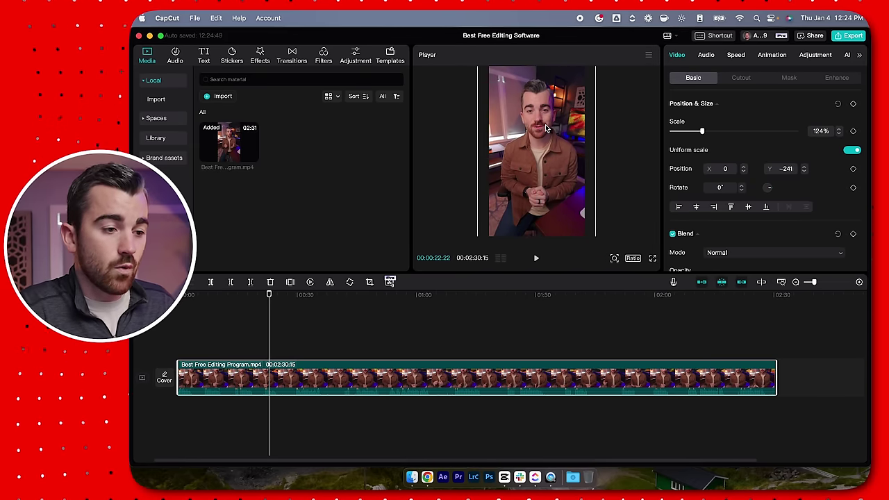
pyautogui.press('super+z')
pyautogui.press('super+z')
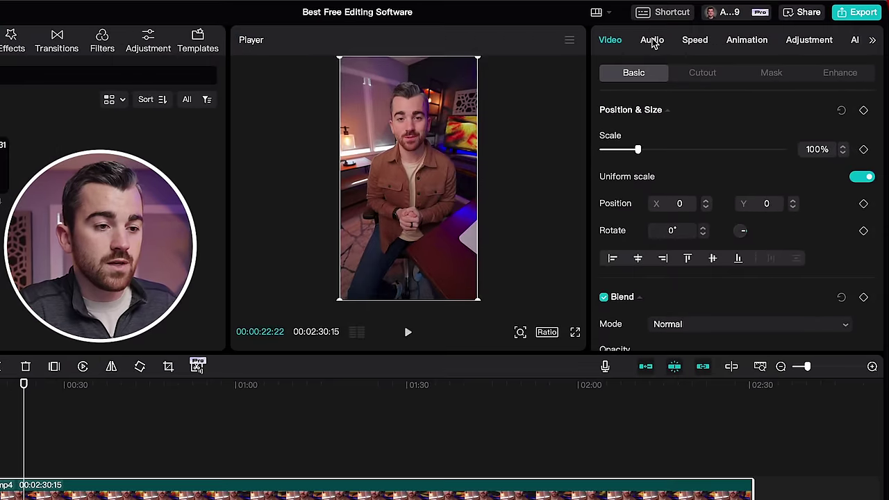
# Examine the clip's audio options, including volume, fades, loudness normalization, voice enhancement and noise reduction
pyautogui.click(653, 41)
pyautogui.moveTo(738, 149)
pyautogui.mouseDown()
pyautogui.moveTo(701, 153)
pyautogui.moveTo(782, 151)
pyautogui.moveTo(738, 154)
pyautogui.mouseUp()
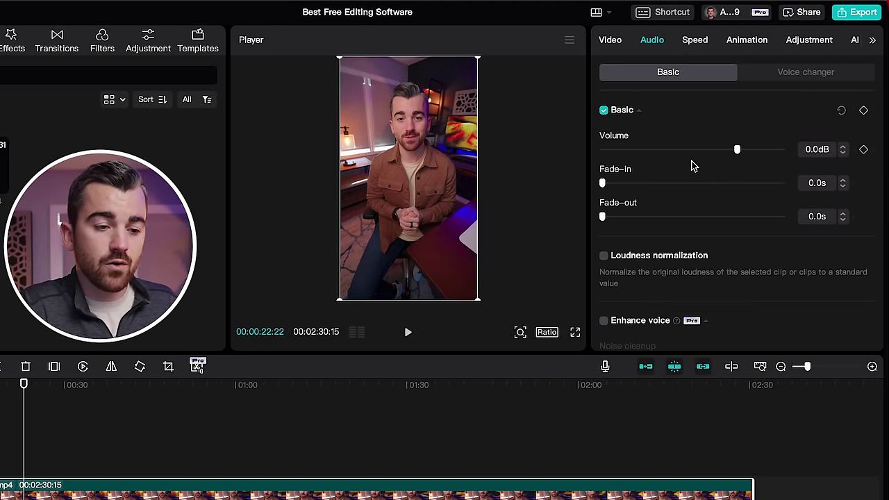
pyautogui.scroll(-3, 695, 165)
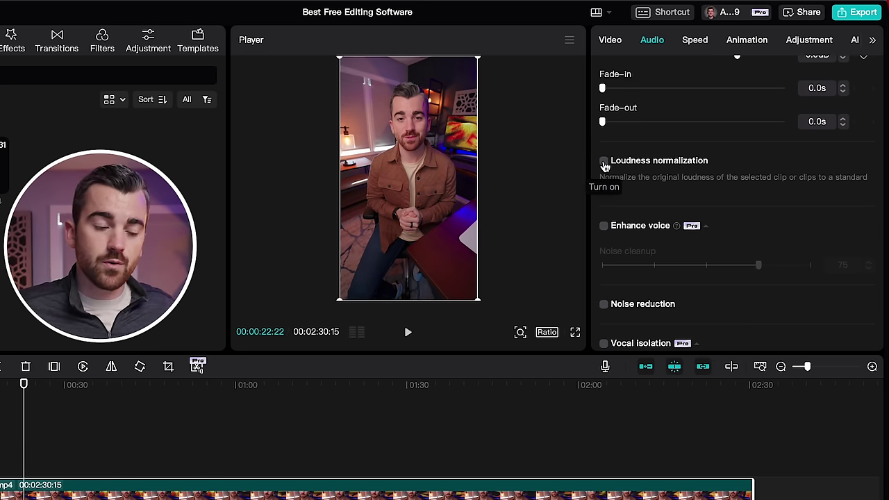
pyautogui.scroll(-3, 695, 180)
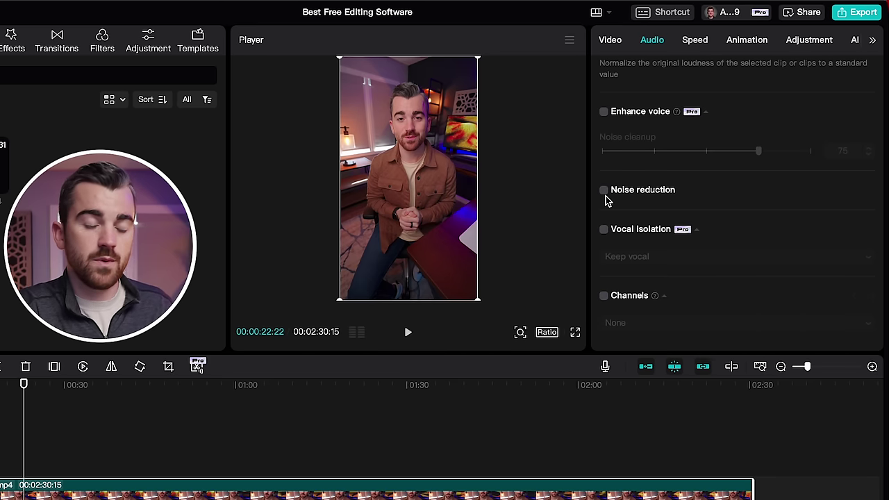
pyautogui.scroll(5, 631, 168)
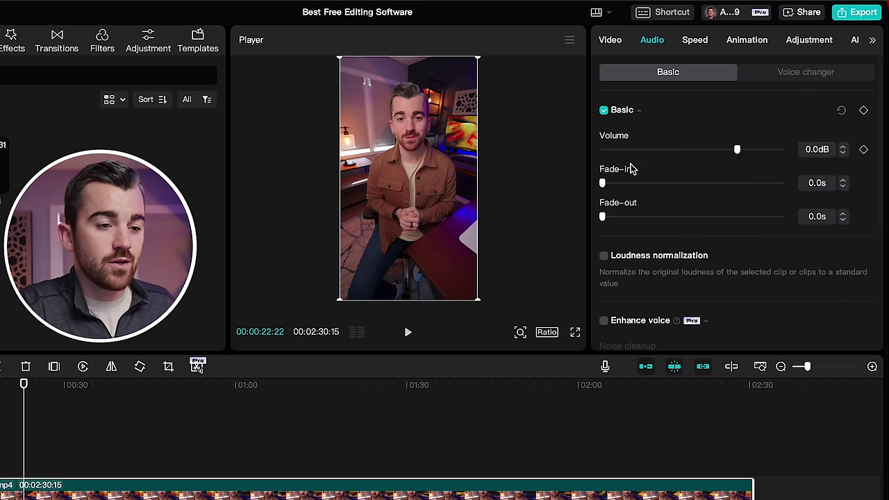
# Open the clip's basic color adjustments, try a cooler Temp value and reset it
pyautogui.hscroll(1, 698, 43)
pyautogui.hscroll(1, 634, 42)
pyautogui.click(766, 42)
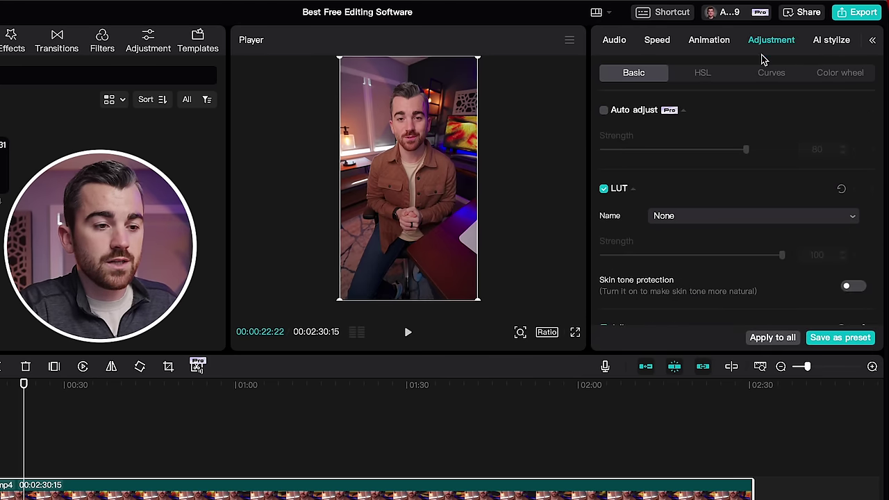
pyautogui.scroll(-3, 673, 173)
pyautogui.scroll(-4, 674, 174)
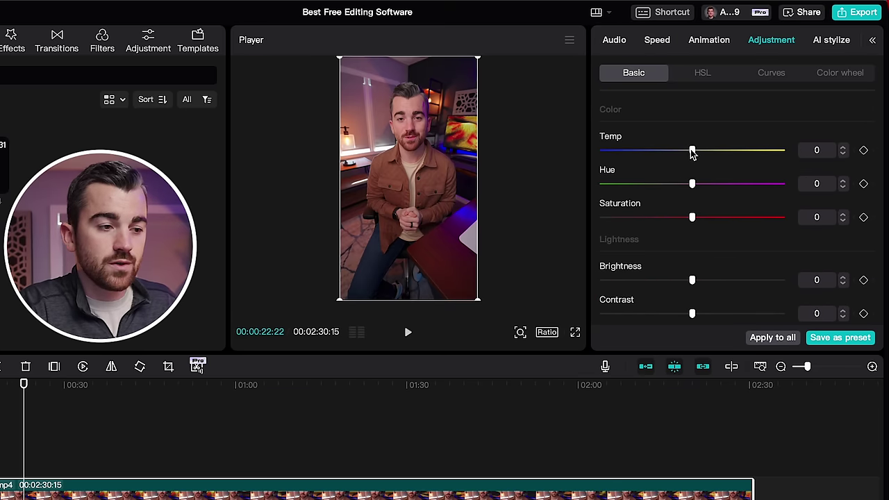
pyautogui.moveTo(692, 152); pyautogui.dragTo(674, 149)
pyautogui.doubleClick(675, 150)
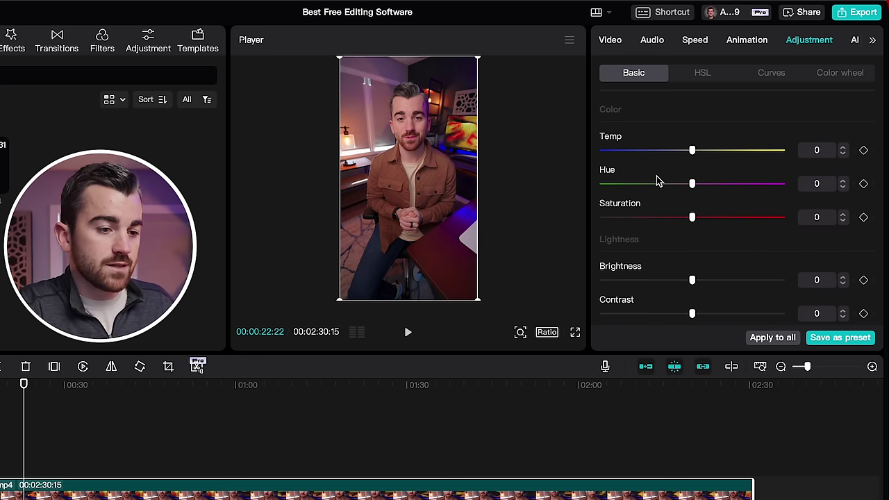
# Set the clip's Saturation to 1 and Brightness to -3, and review the remaining basic adjustments
pyautogui.scroll(-2, 656, 182)
pyautogui.scroll(1, 656, 181)
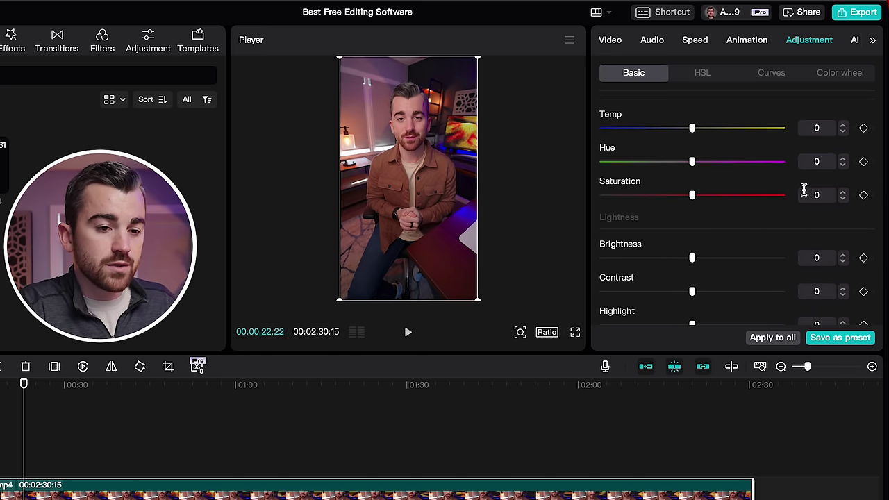
pyautogui.click(842, 191)
pyautogui.click(842, 191)
pyautogui.click(843, 200)
pyautogui.scroll(-2, 764, 201)
pyautogui.click(692, 200)
pyautogui.moveTo(692, 201); pyautogui.dragTo(687, 201)
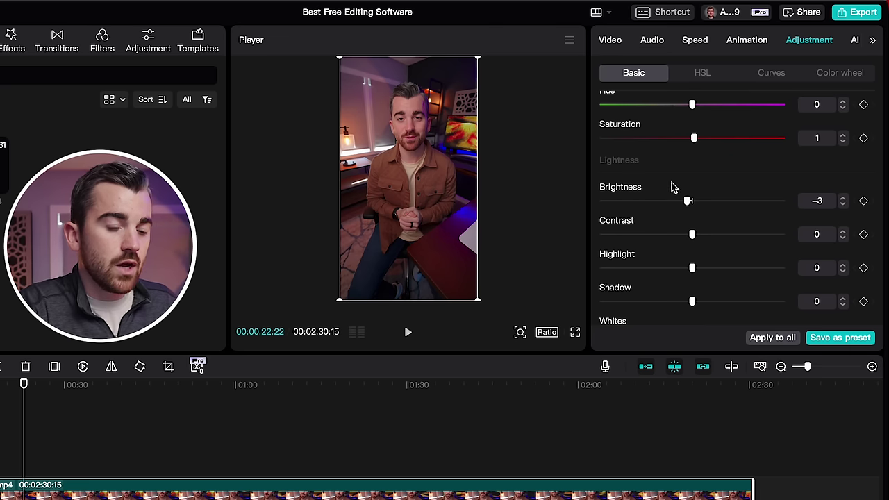
pyautogui.scroll(-5, 710, 168)
pyautogui.scroll(10, 710, 169)
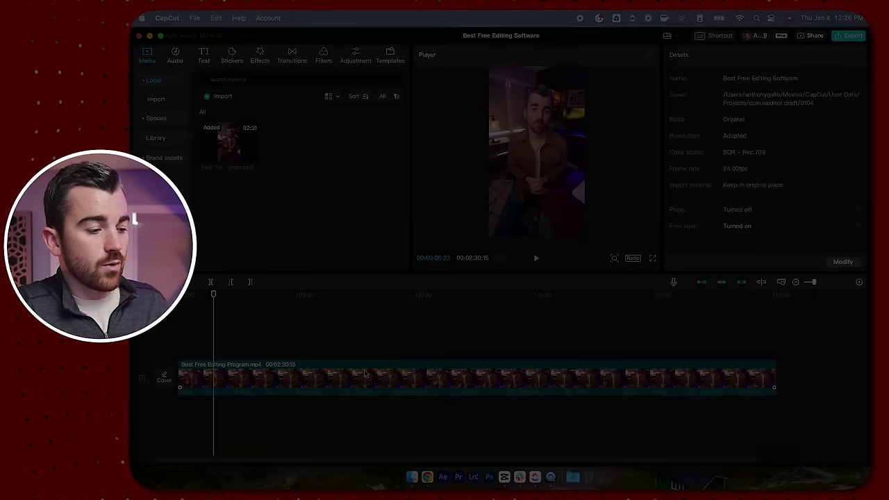
# Select the clip on the timeline and play it from the start to about 00:00:11:18
pyautogui.click(387, 384)
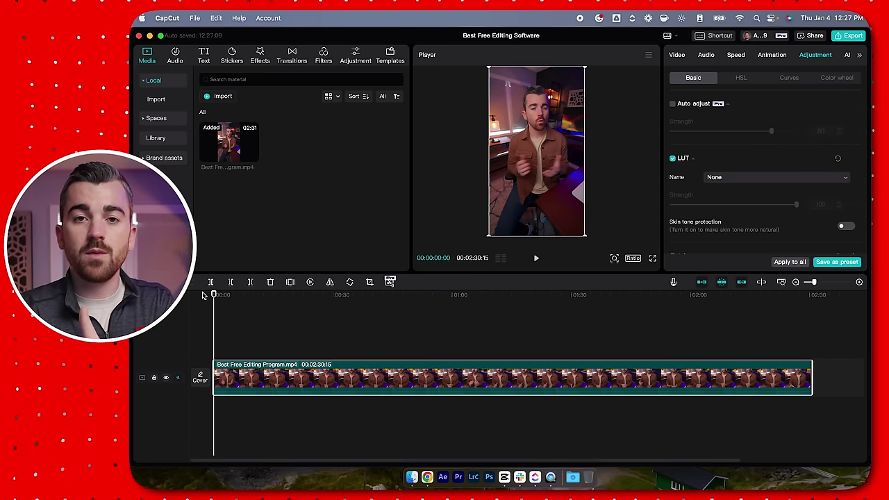
pyautogui.press('space')
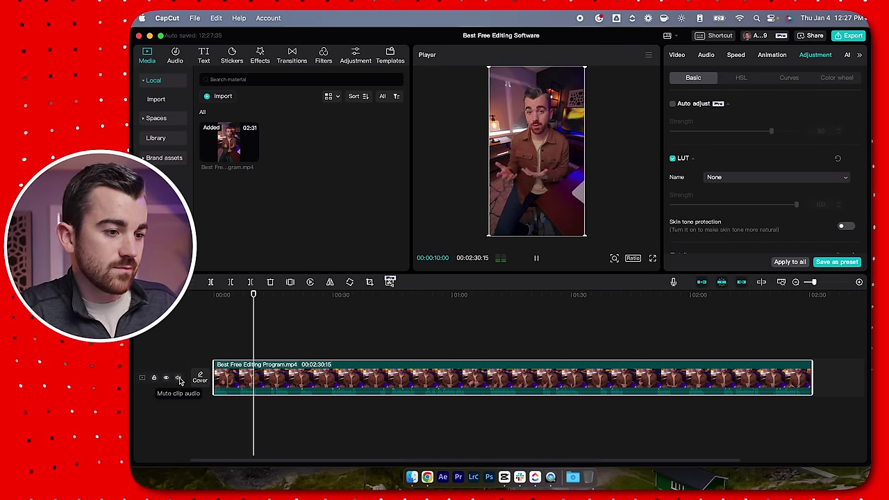
pyautogui.press('space')
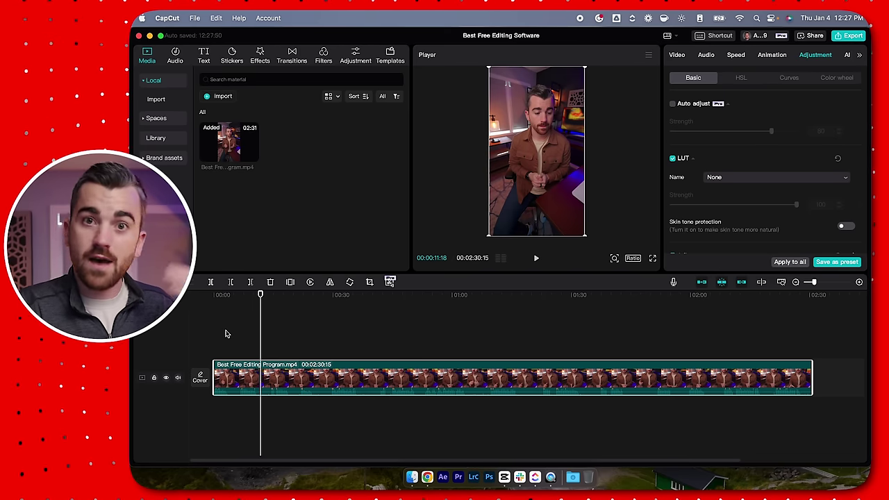
# Inspect the opening of the clip up close, scrubbing the playhead from 00:00:03:13 to 00:00:13:06
pyautogui.scroll(-2, 235, 373)
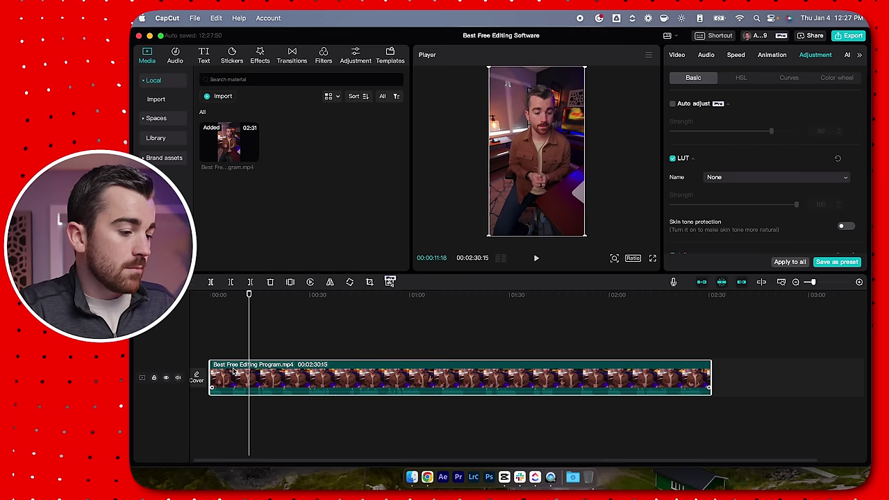
pyautogui.scroll(5, 248, 400)
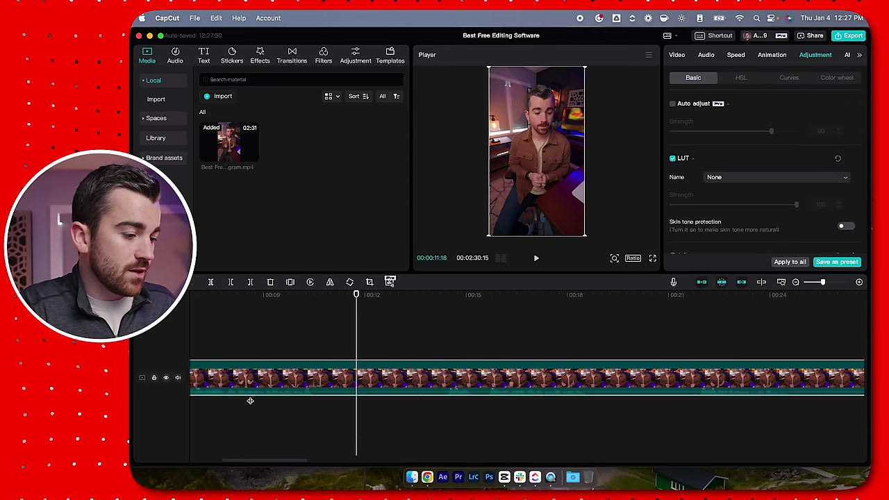
pyautogui.hscroll(-5, 250, 399)
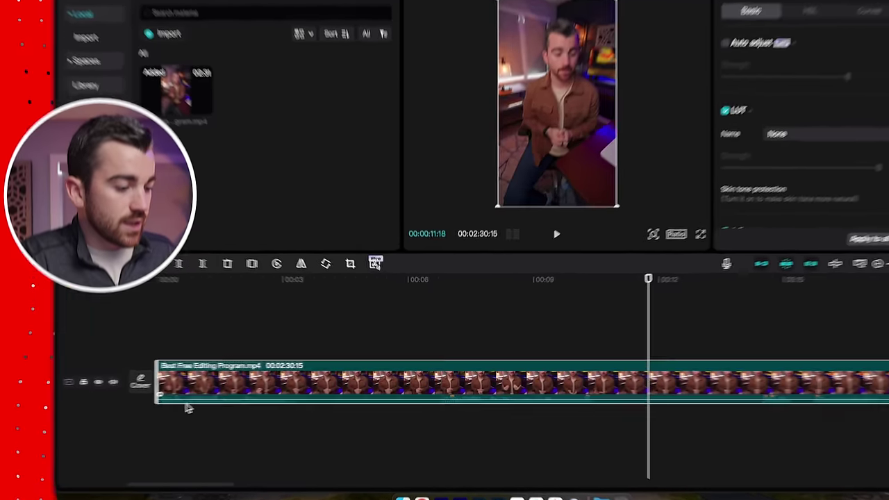
pyautogui.click(234, 400)
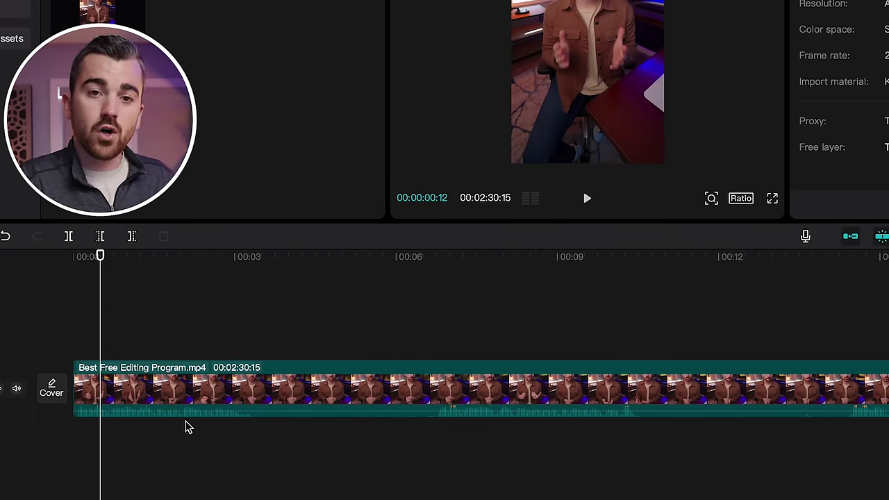
pyautogui.click(265, 257)
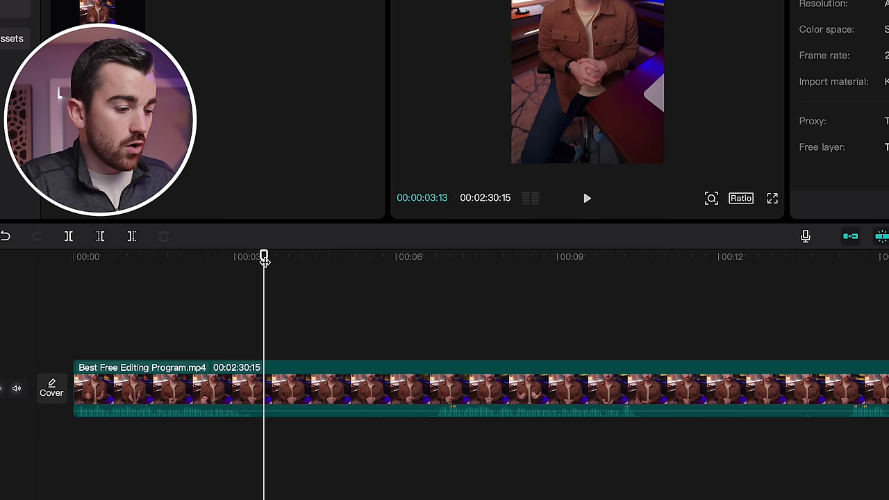
pyautogui.moveTo(264, 257)
pyautogui.mouseDown()
pyautogui.moveTo(431, 257)
pyautogui.moveTo(768, 224)
pyautogui.moveTo(788, 232)
pyautogui.mouseUp()
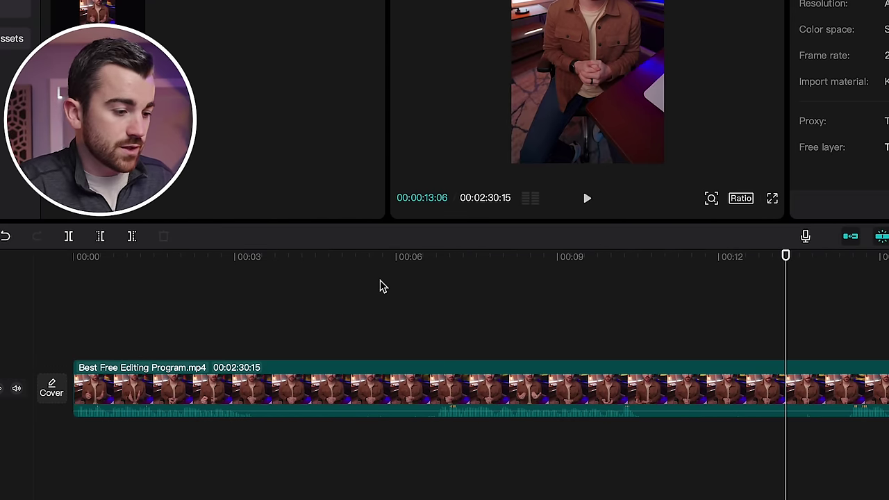
# Place the playhead at 00:00:03:09 and select the clip on the timeline
pyautogui.click(265, 256)
pyautogui.moveTo(266, 257)
pyautogui.mouseDown()
pyautogui.moveTo(243, 259)
pyautogui.moveTo(255, 261)
pyautogui.mouseUp()
pyautogui.click(292, 391)
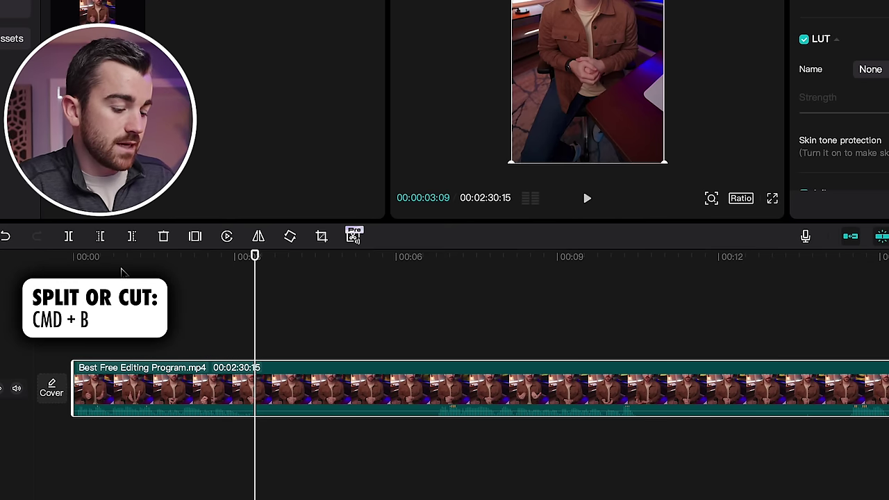
# Split the clip at 00:00:03:09 and delete the pause between that cut and 00:00:06:18
pyautogui.press('super+b')
pyautogui.moveTo(258, 257); pyautogui.dragTo(436, 266)
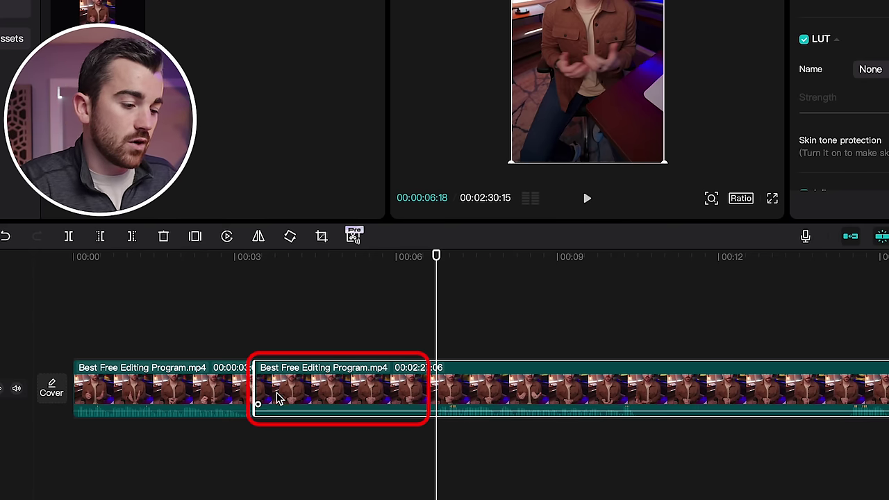
pyautogui.click(100, 236)
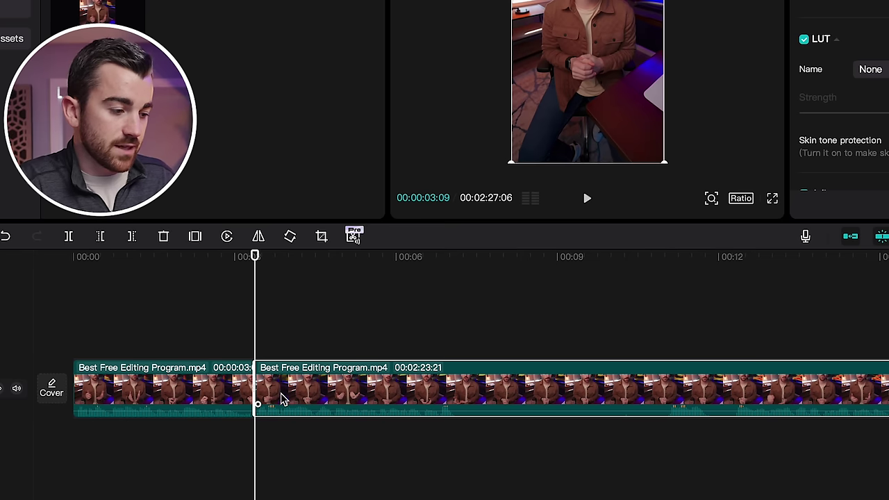
# Split the footage again at 00:00:07:03 and delete the unused section from there up to 00:00:11:01
pyautogui.click(209, 256)
pyautogui.moveTo(208, 256); pyautogui.dragTo(308, 297)
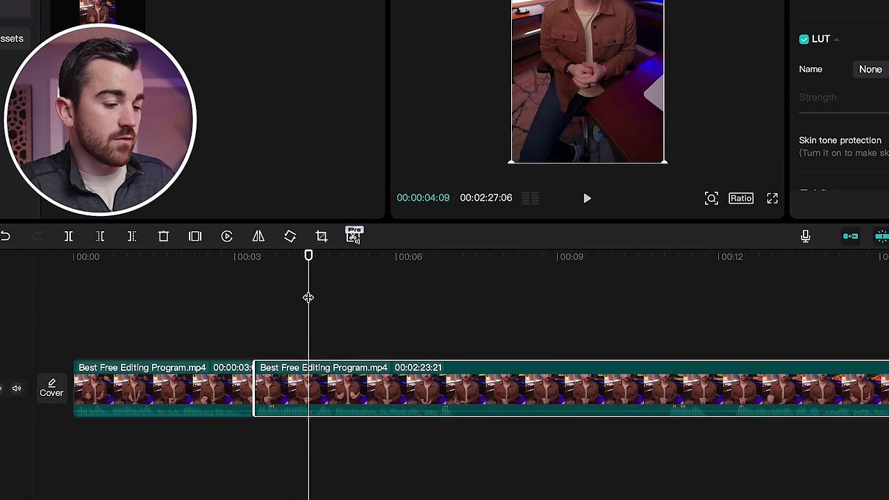
pyautogui.moveTo(311, 259); pyautogui.dragTo(456, 256)
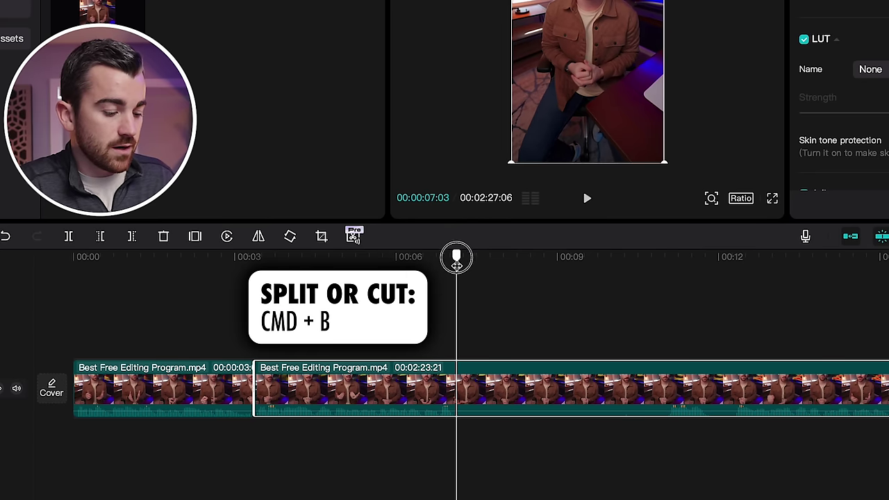
pyautogui.press('super+b')
pyautogui.moveTo(458, 254); pyautogui.dragTo(667, 291)
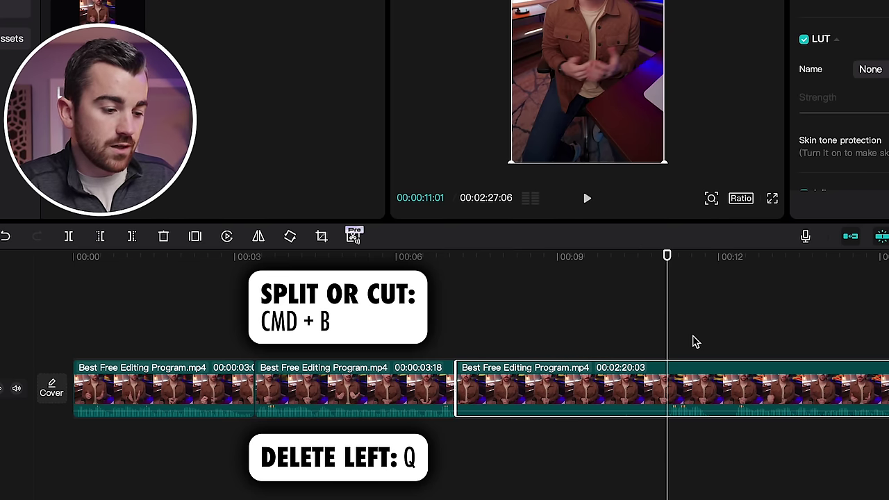
pyautogui.press('q')
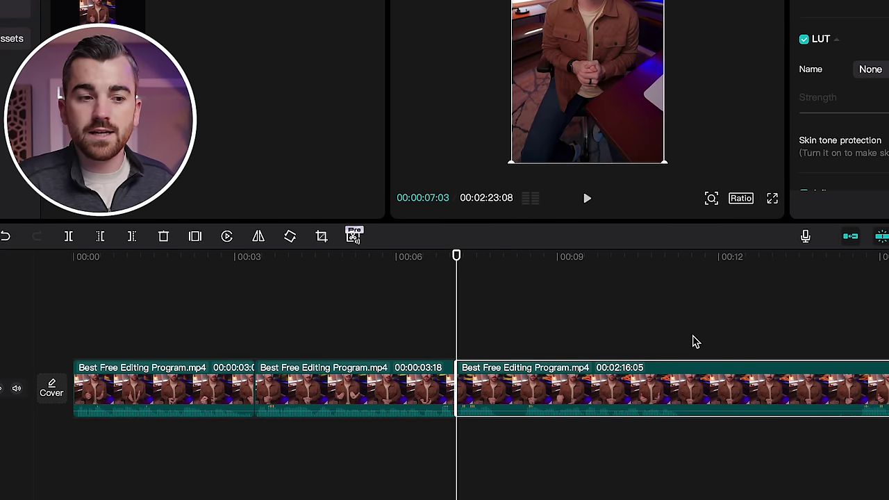
# Cut the remaining pauses out of the rest of the clip, splitting after each spoken part and deleting the gap before the following one
pyautogui.click(618, 257)
pyautogui.press('q')
pyautogui.click(559, 257)
pyautogui.press('q')
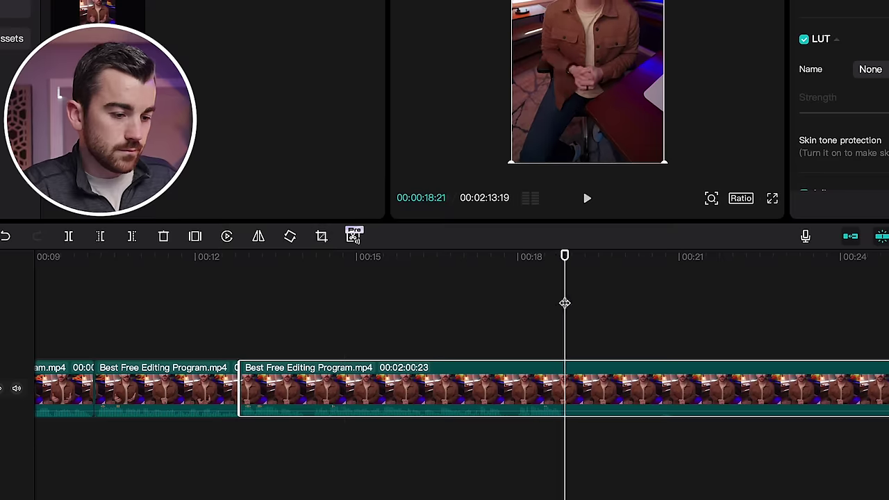
pyautogui.click(652, 257)
pyautogui.press('q')
pyautogui.click(704, 257)
pyautogui.press('q')
pyautogui.click(704, 257)
pyautogui.press('q')
pyautogui.click(615, 257)
pyautogui.press('q')
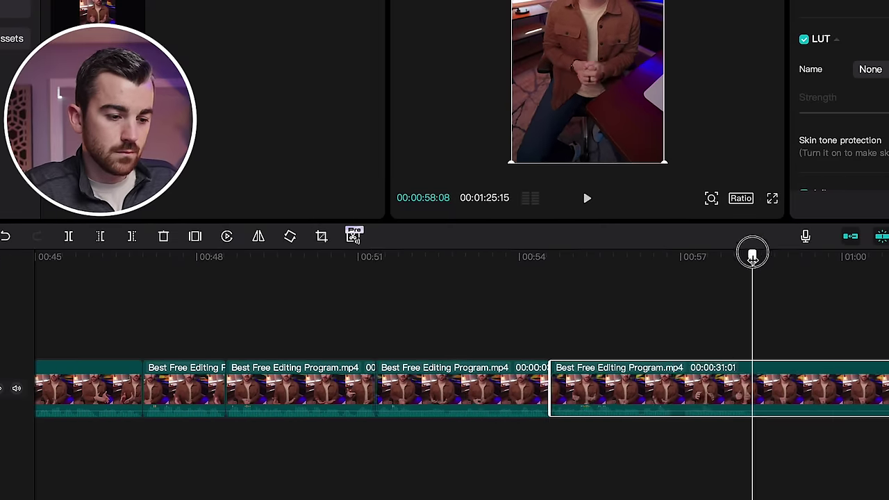
pyautogui.click(843, 257)
pyautogui.press('q')
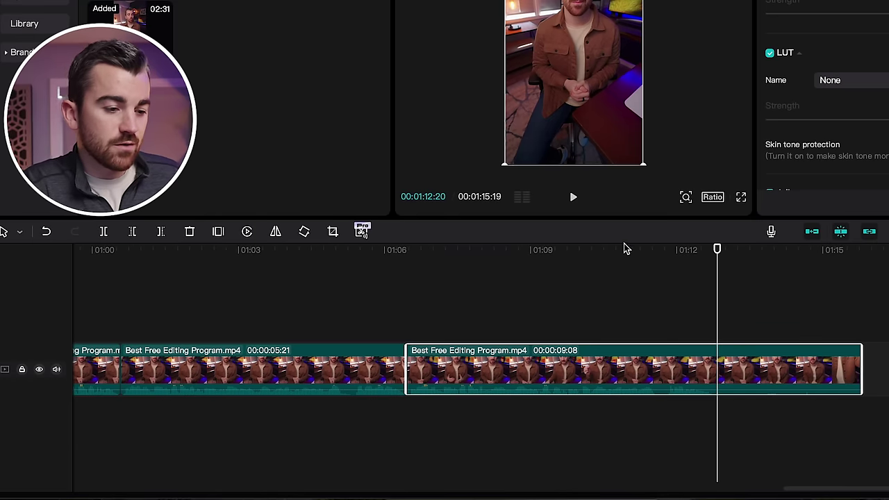
# Trim the end of the last piece at 00:01:12:18, deleting everything after the playhead
pyautogui.moveTo(601, 252); pyautogui.dragTo(714, 263)
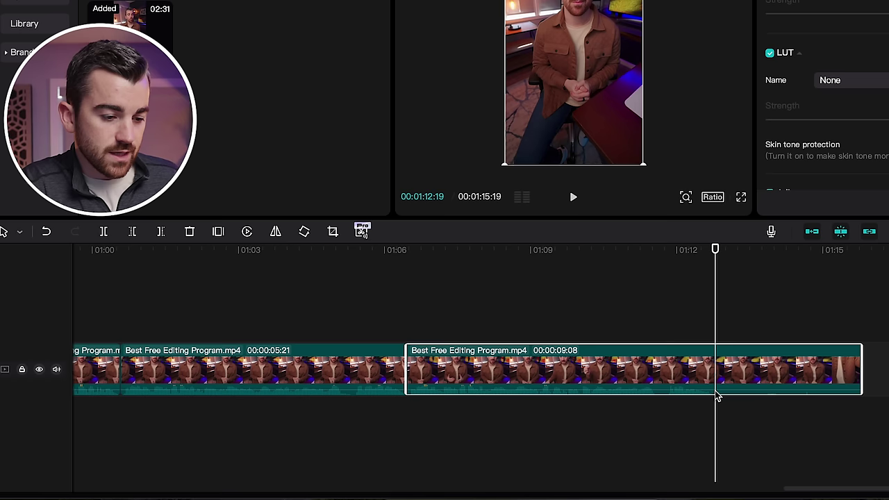
pyautogui.moveTo(716, 247); pyautogui.dragTo(712, 306)
pyautogui.moveTo(859, 370); pyautogui.dragTo(712, 376)
pyautogui.hotkey('ctrl', 'z')
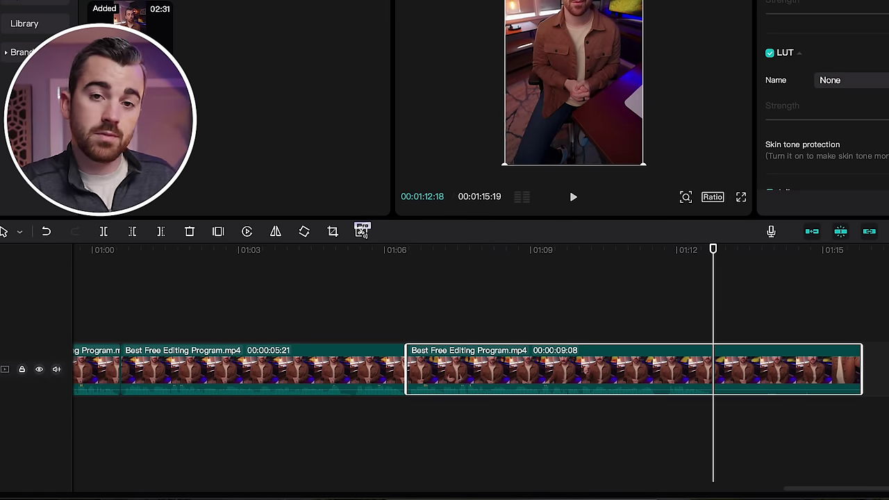
pyautogui.click(161, 234)
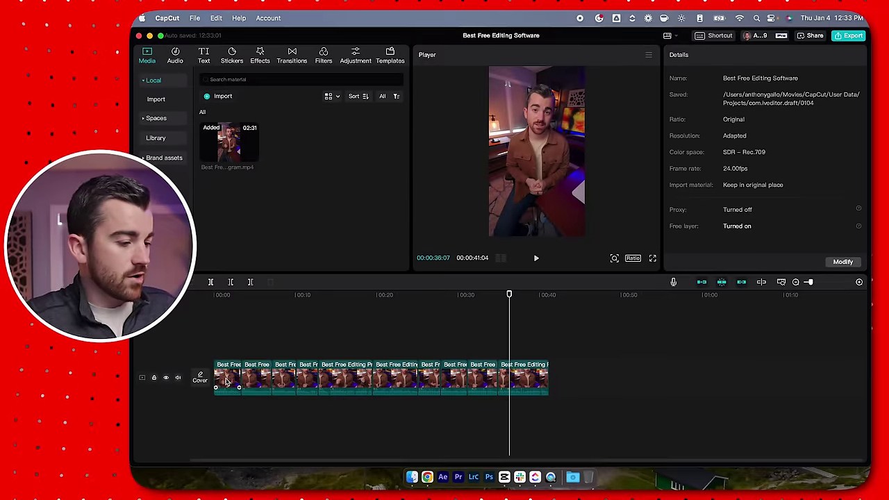
# Place the playhead at 00:00:03:22 and enlarge the second piece in the preview for a zoomed-in shot
pyautogui.click(236, 320)
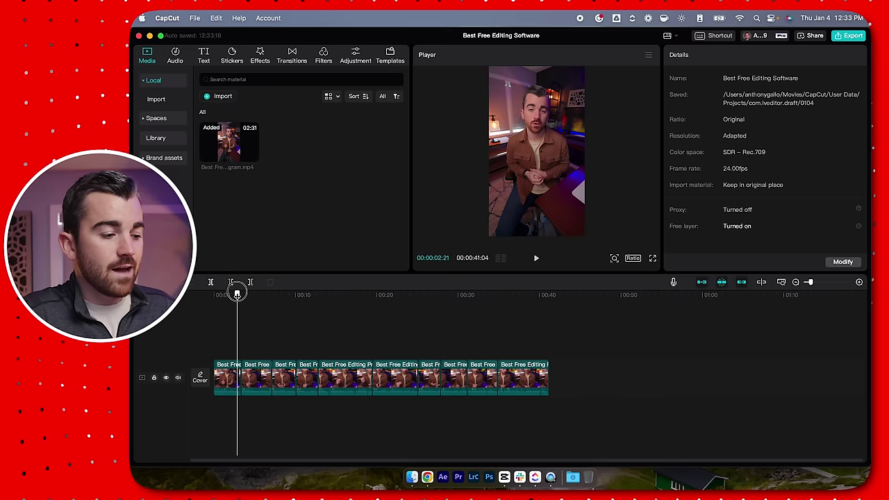
pyautogui.moveTo(236, 294)
pyautogui.mouseDown()
pyautogui.moveTo(248, 295)
pyautogui.moveTo(236, 299)
pyautogui.mouseUp()
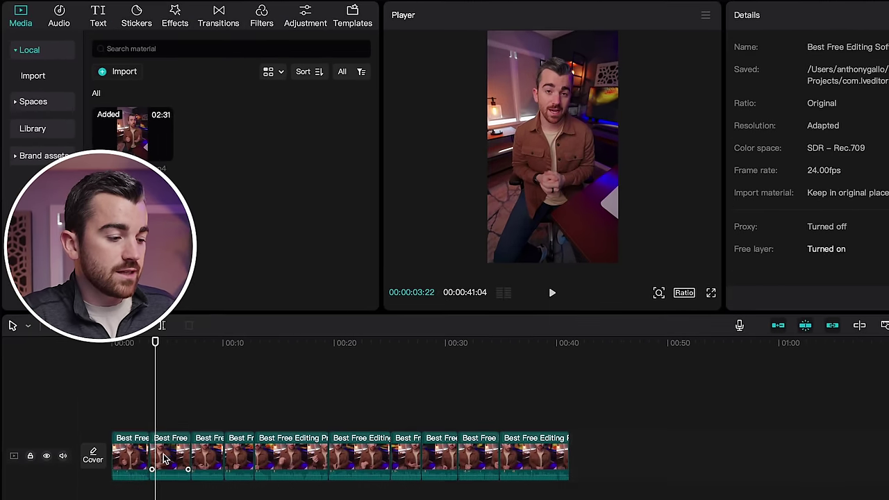
pyautogui.click(252, 383)
pyautogui.moveTo(619, 264); pyautogui.dragTo(633, 292)
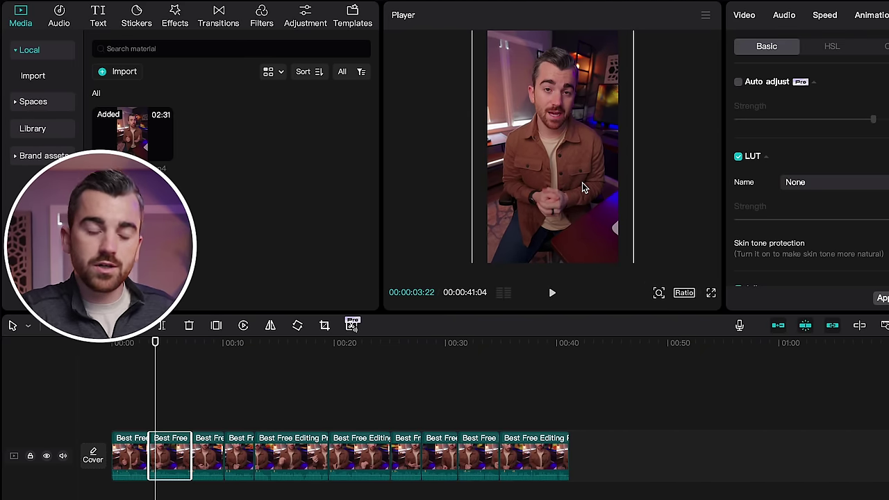
# Enlarge the fourth piece in the preview and shift it slightly down to keep the eyes in the same position
pyautogui.click(241, 463)
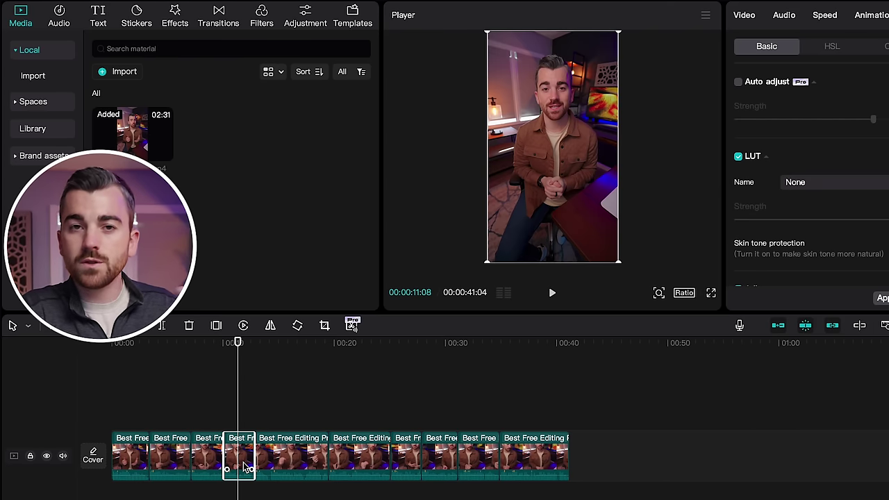
pyautogui.moveTo(617, 261); pyautogui.dragTo(651, 297)
pyautogui.moveTo(584, 138); pyautogui.dragTo(585, 151)
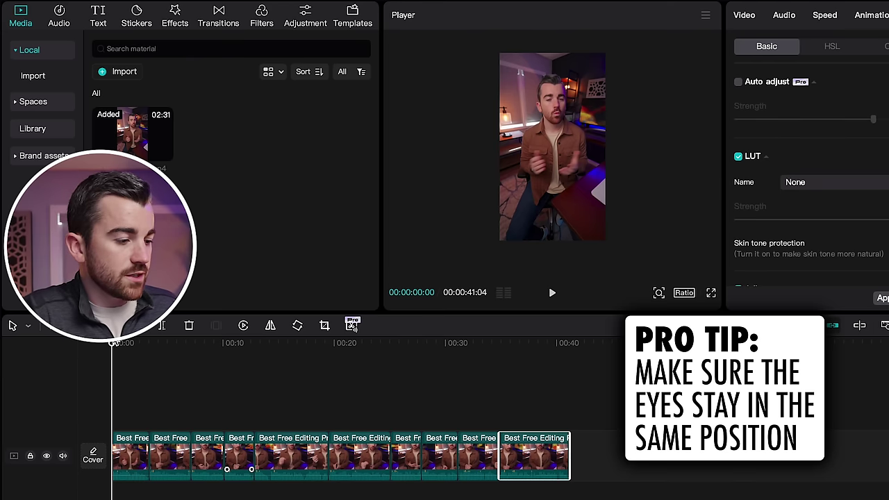
# Return to the timeline's start, select all the pieces, and import the Capcut Vertical folder from the Desktop
pyautogui.moveTo(111, 346); pyautogui.dragTo(69, 365)
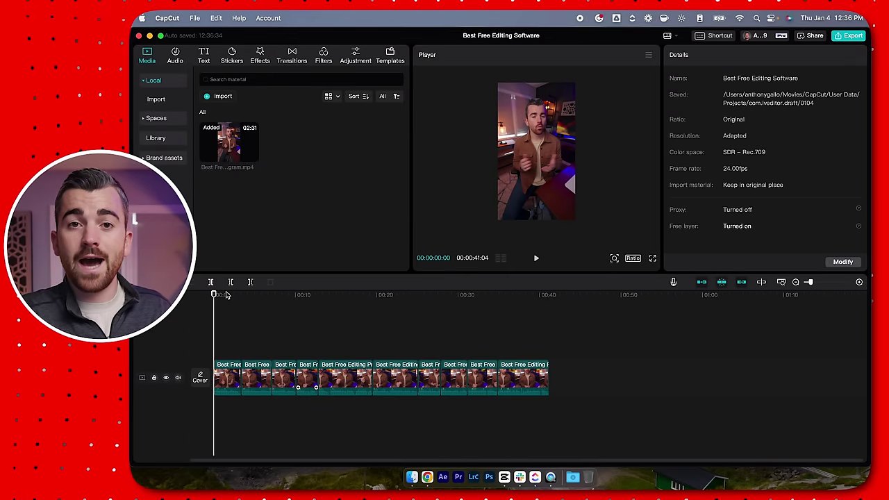
pyautogui.moveTo(212, 348); pyautogui.dragTo(536, 407)
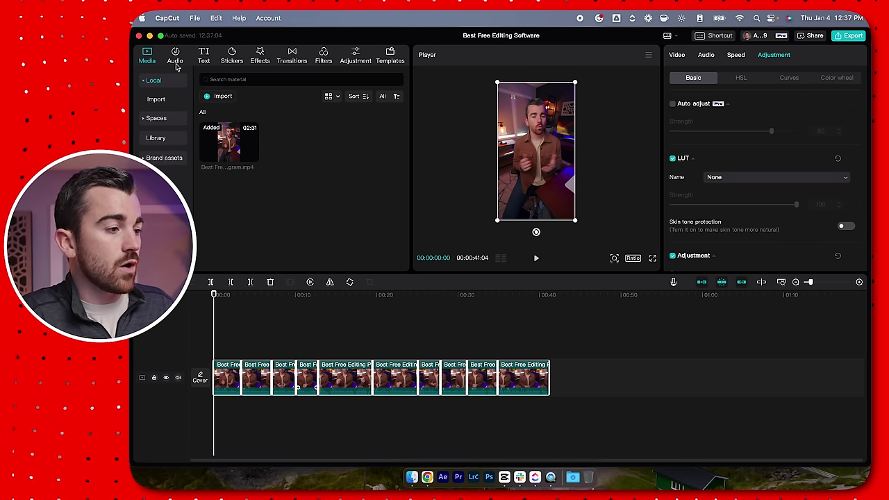
pyautogui.click(220, 97)
pyautogui.scroll(-2, 399, 243)
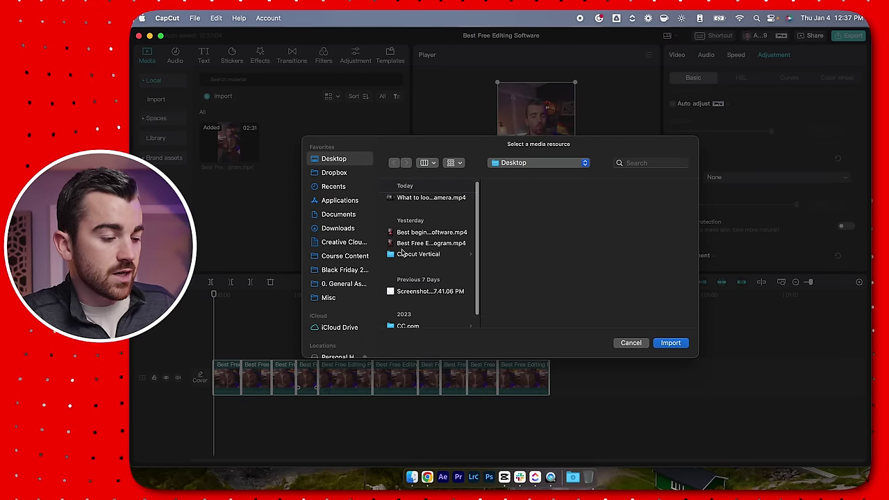
pyautogui.click(398, 234)
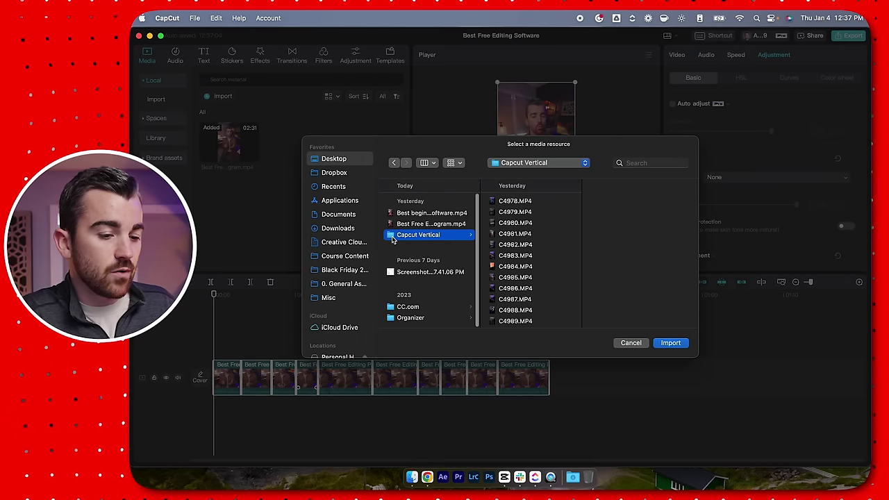
pyautogui.click(671, 342)
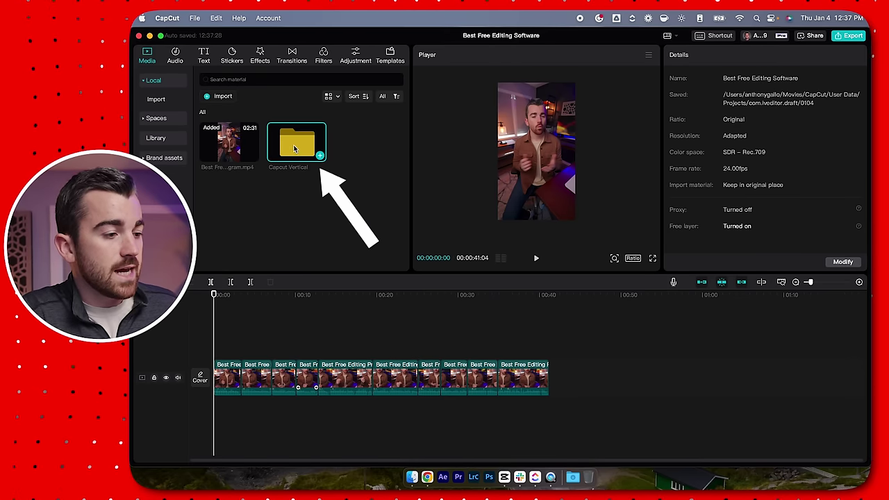
# Open the imported Capcut Vertical folder, browse its B-roll clips and preview C4986.MP4
pyautogui.doubleClick(293, 153)
pyautogui.scroll(-3, 300, 152)
pyautogui.click(353, 204)
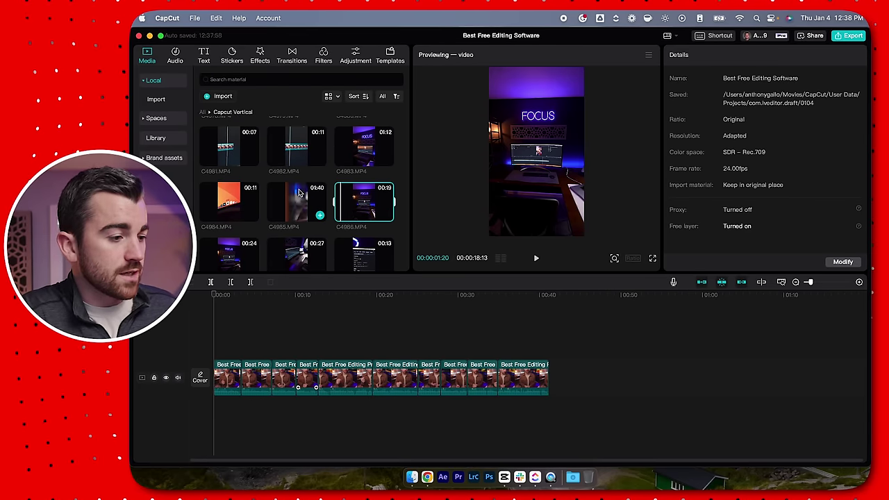
pyautogui.scroll(-4, 268, 178)
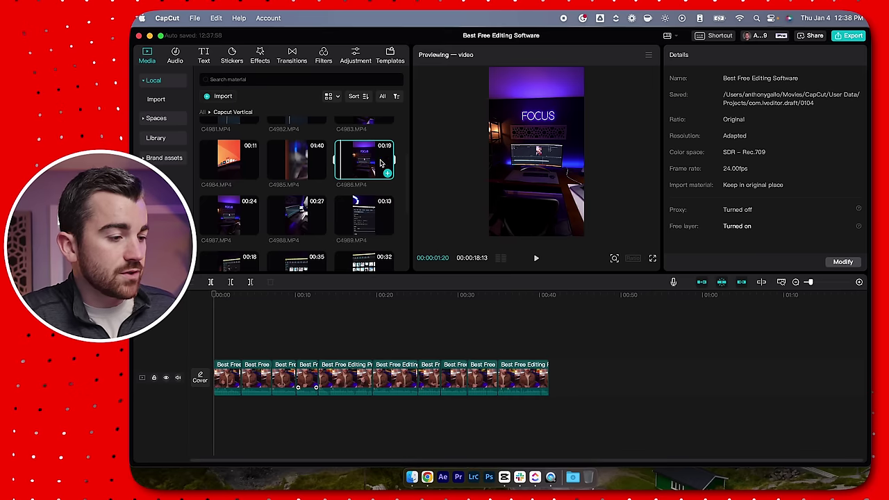
pyautogui.scroll(2, 368, 187)
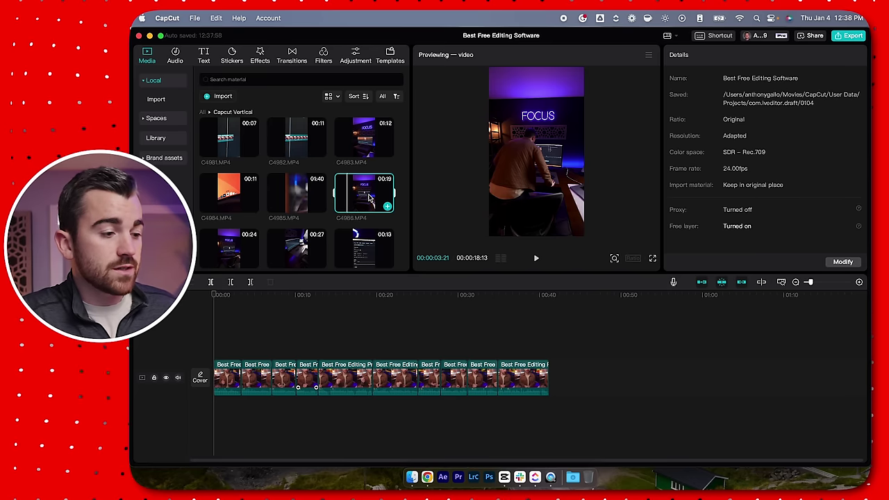
# Place the whole C4986.MP4 clip on a track above the main footage, starting near the second piece, and scrub to 00:00:04:06
pyautogui.moveTo(373, 196); pyautogui.dragTo(243, 347)
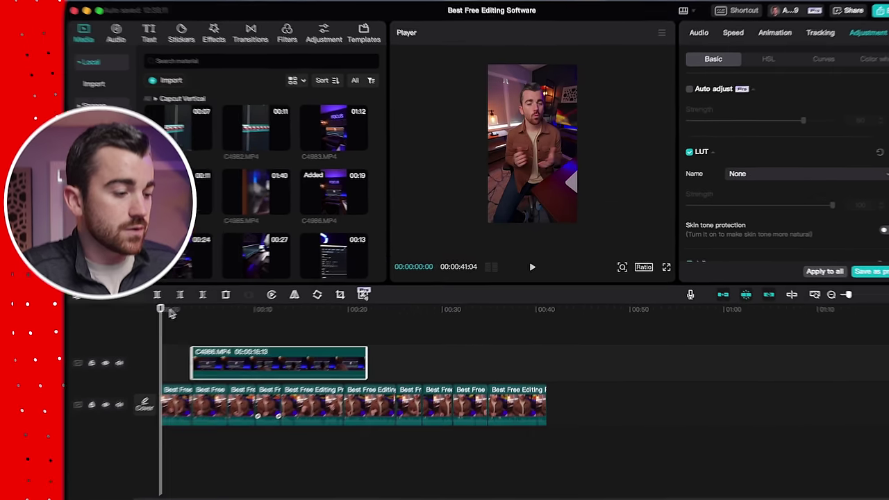
pyautogui.moveTo(221, 297); pyautogui.dragTo(232, 296)
pyautogui.moveTo(137, 323); pyautogui.dragTo(158, 347)
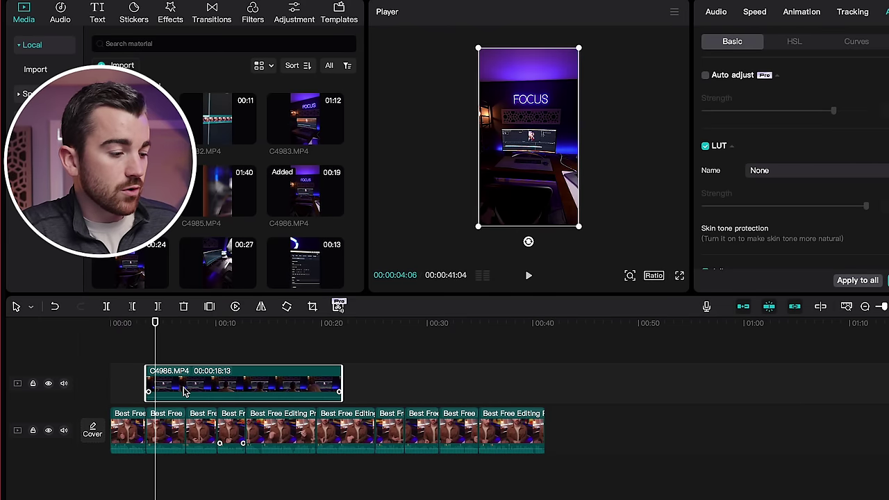
# Check how C4986.MP4 covers the main footage by scrubbing and selecting the lower pieces, and remove it from the upper track
pyautogui.moveTo(155, 324); pyautogui.dragTo(354, 324)
pyautogui.click(345, 434)
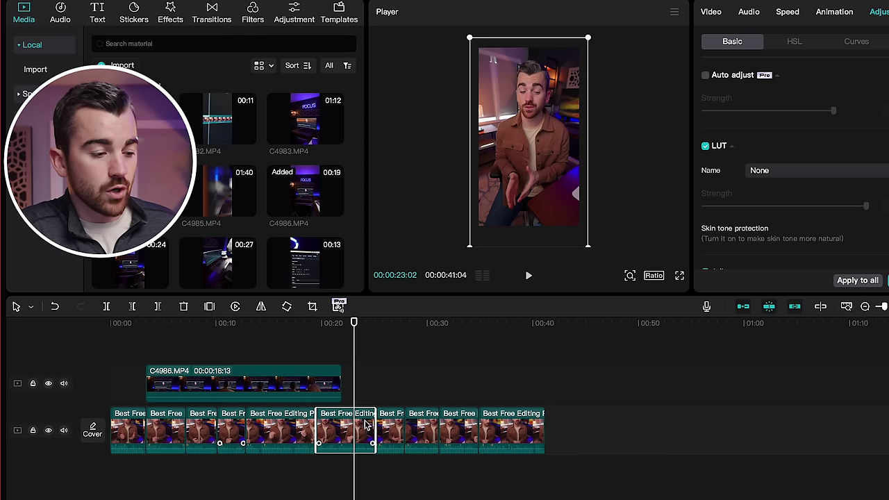
pyautogui.moveTo(661, 410); pyautogui.dragTo(90, 451)
pyautogui.click(161, 326)
pyautogui.moveTo(161, 331); pyautogui.dragTo(154, 336)
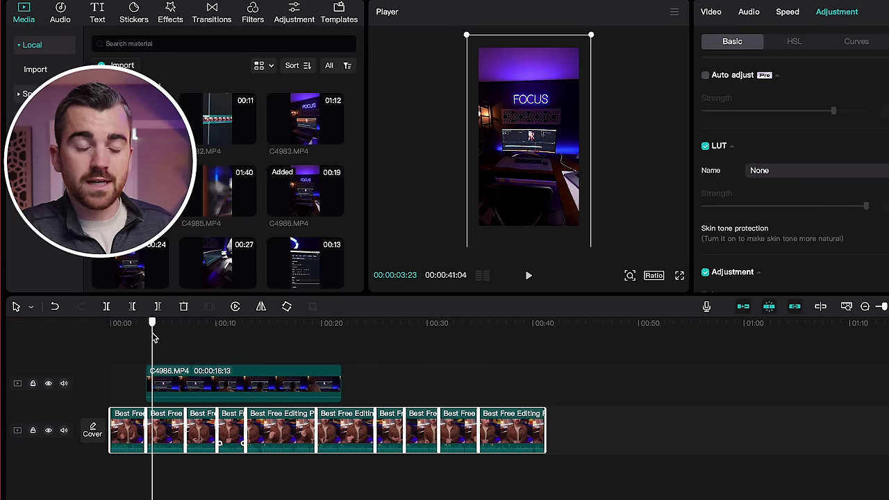
pyautogui.moveTo(152, 328); pyautogui.dragTo(194, 331)
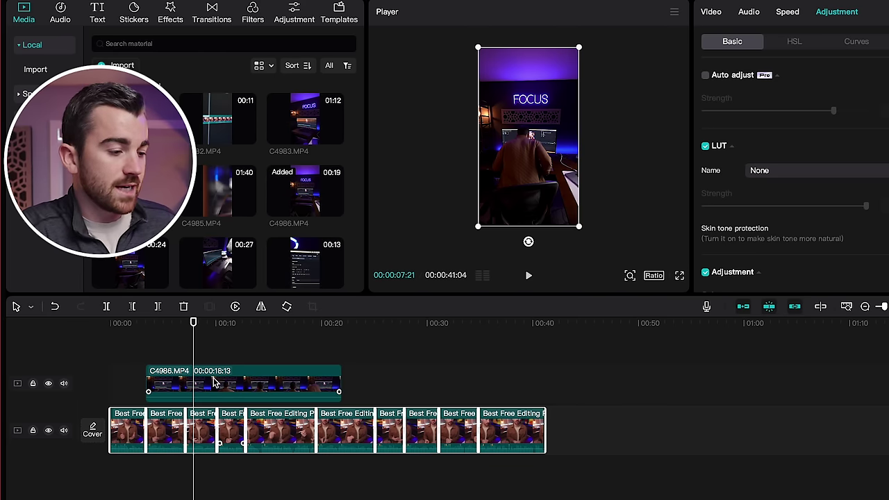
pyautogui.press('Delete')
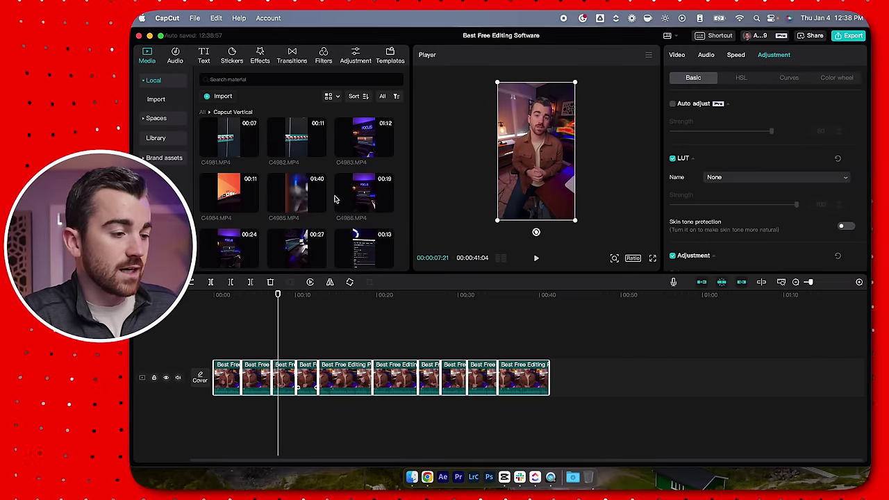
# Preview C4987.MP4 in the media folder and mark its range with an in point at 00:00:10:19 and an out point at 00:00:13:08
pyautogui.moveTo(345, 194)
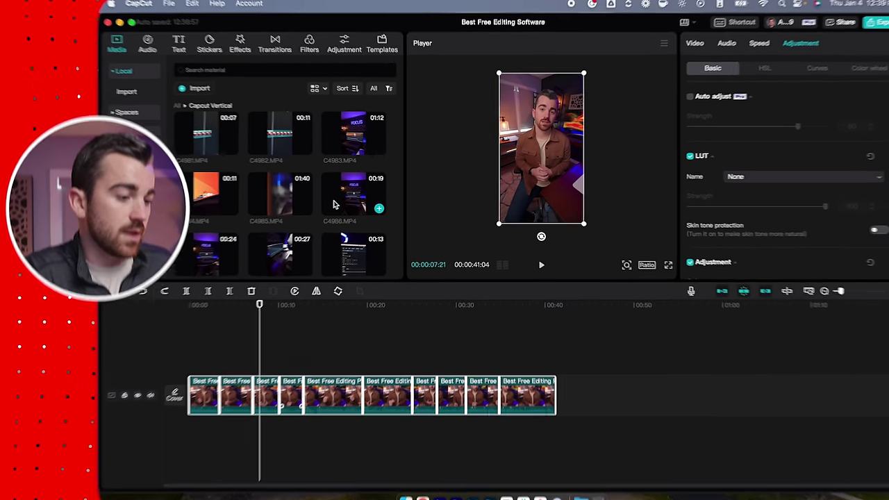
pyautogui.scroll(-1, 237, 209)
pyautogui.click(236, 211)
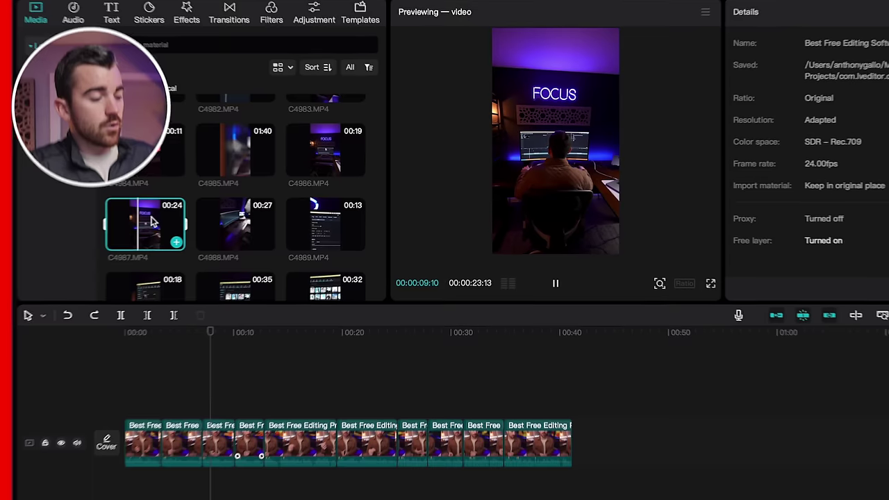
pyautogui.press('space')
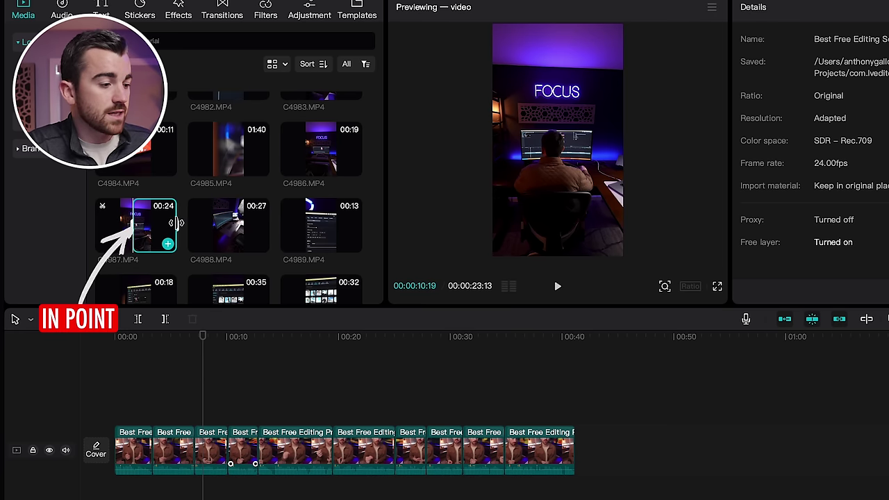
pyautogui.moveTo(178, 224); pyautogui.dragTo(143, 229)
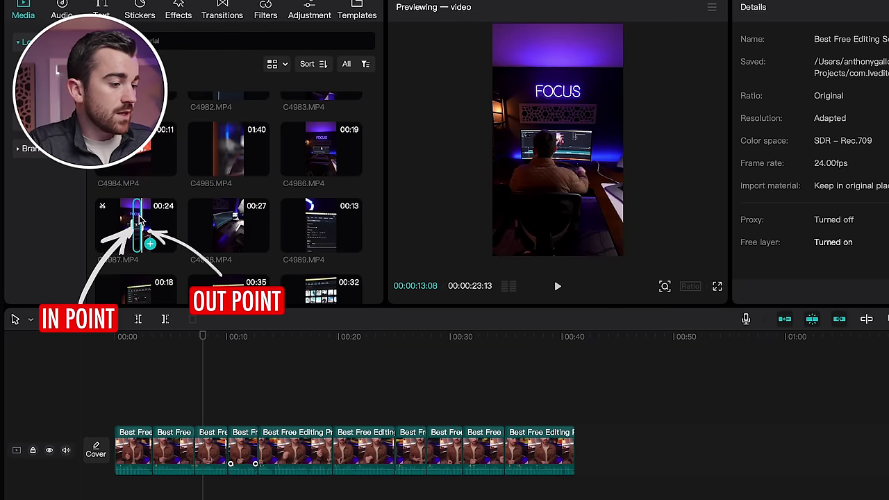
# Place the marked range of C4987.MP4 on a track above the main footage and move it to start at 00:00:01:22
pyautogui.click(139, 220)
pyautogui.moveTo(138, 220); pyautogui.dragTo(156, 406)
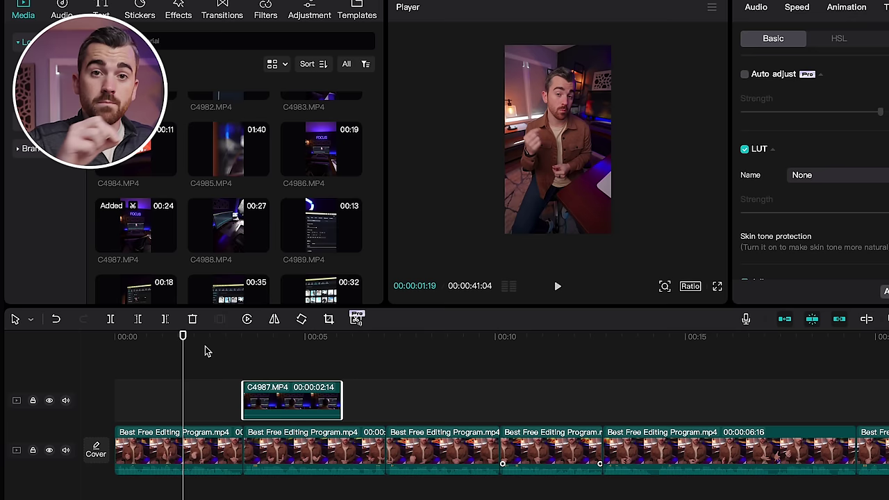
pyautogui.moveTo(184, 337); pyautogui.dragTo(45, 334)
pyautogui.press('space')
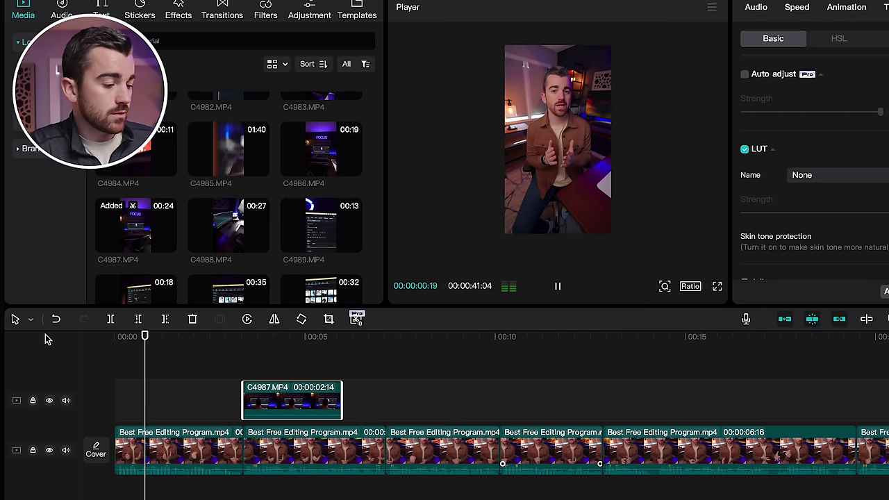
pyautogui.press('space')
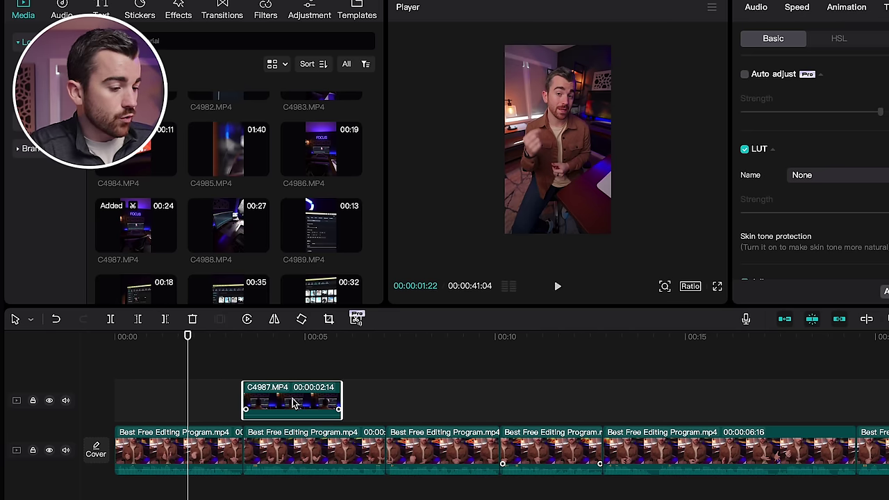
pyautogui.moveTo(293, 401); pyautogui.dragTo(242, 405)
# Play through the C4987.MP4 overlay and trim its end to line up with the end of the first main piece
pyautogui.moveTo(188, 336); pyautogui.dragTo(136, 336)
pyautogui.press('space')
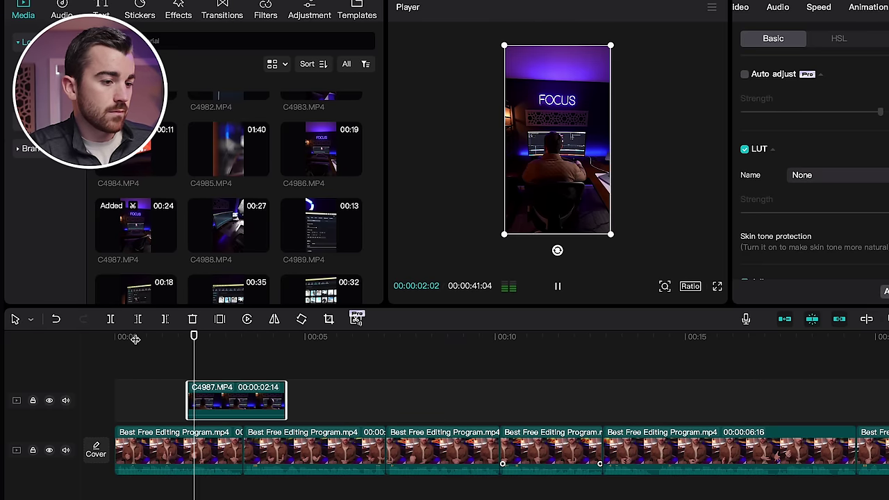
pyautogui.press('space')
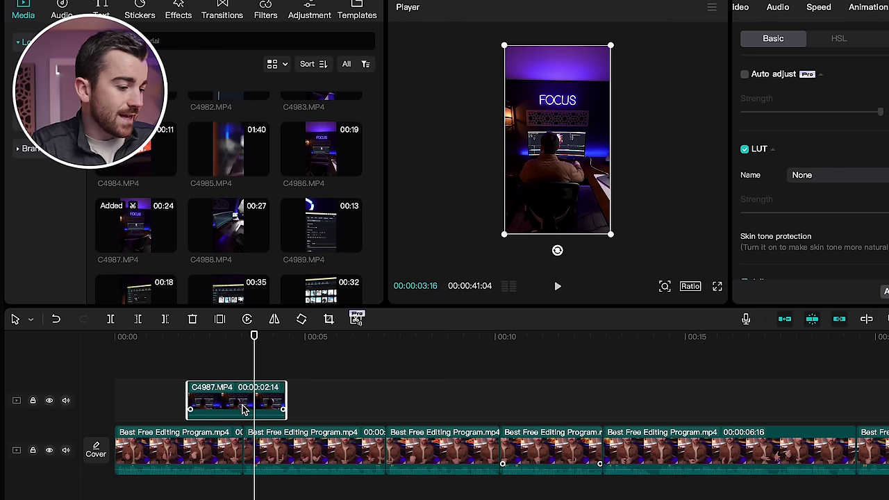
pyautogui.click(213, 451)
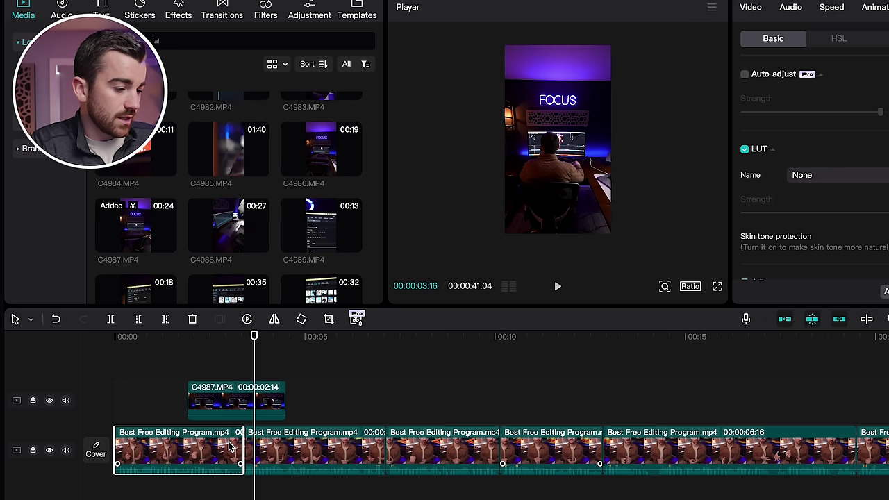
pyautogui.click(300, 453)
pyautogui.click(203, 452)
pyautogui.click(270, 400)
pyautogui.moveTo(284, 399); pyautogui.dragTo(244, 403)
pyautogui.click(224, 455)
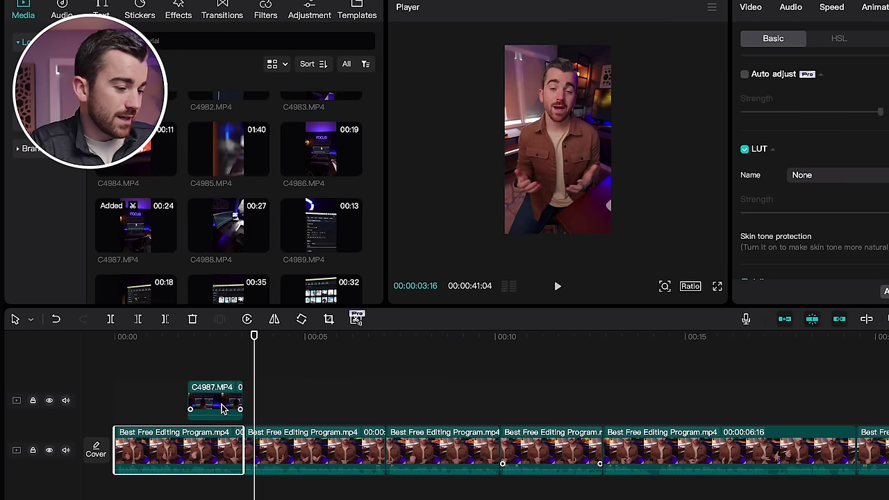
# At 00:00:02:06, enlarge C4987.MP4 in the preview beyond the frame edges and shift it slightly to reframe the desk shot
pyautogui.click(200, 354)
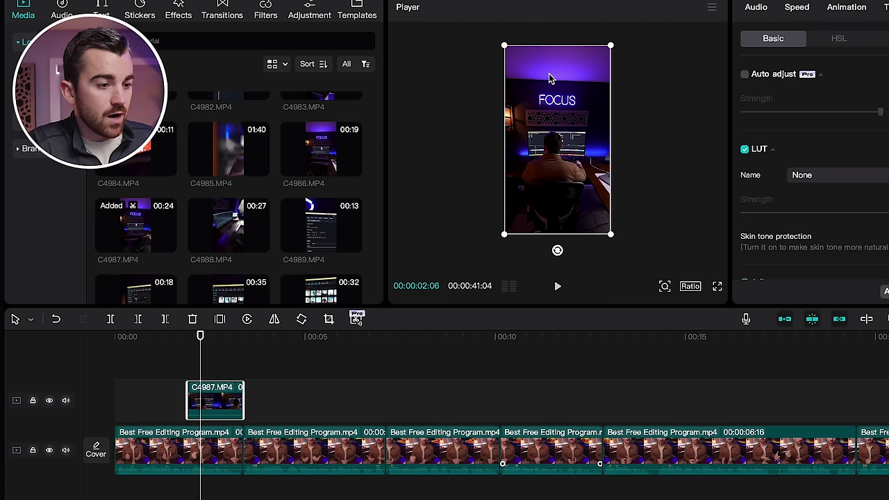
pyautogui.moveTo(612, 45); pyautogui.dragTo(635, 3)
pyautogui.moveTo(594, 146); pyautogui.dragTo(589, 149)
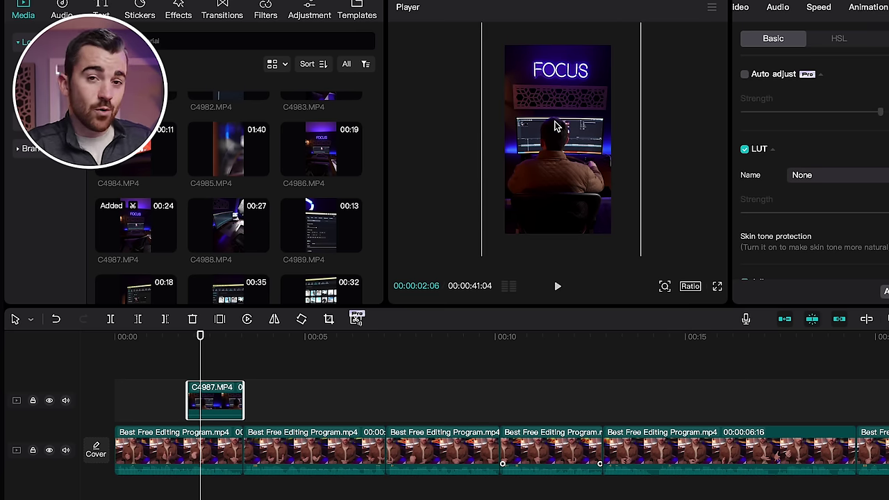